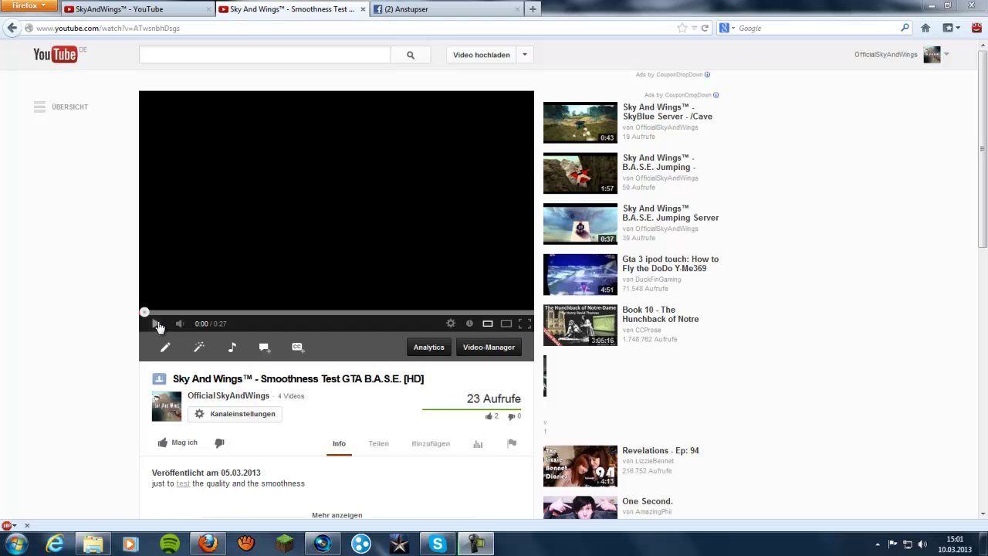
- Play the Smoothness Test GTA B.A.S.E. video, skip ahead to a later part and pause it
left_click(158, 326)
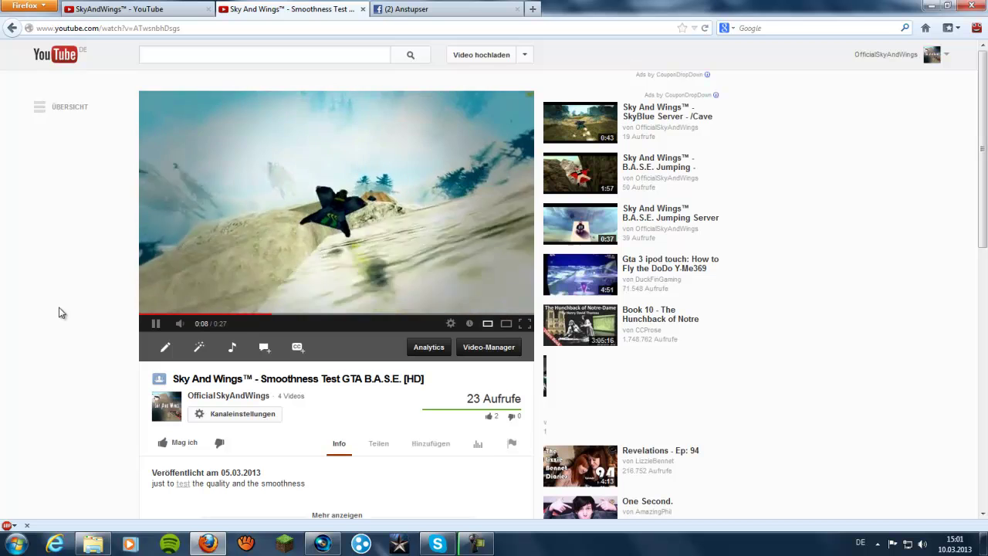
left_click(156, 323)
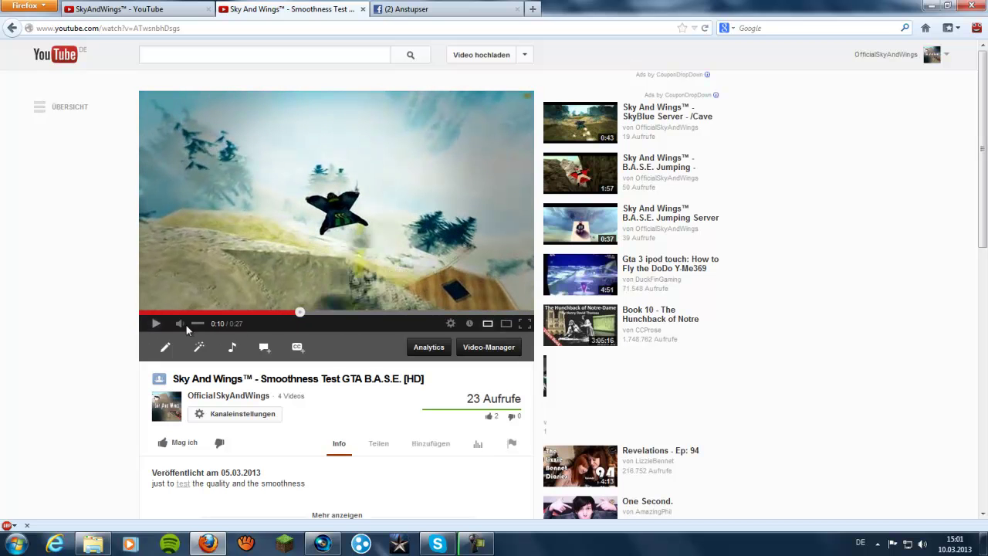
left_click(349, 312)
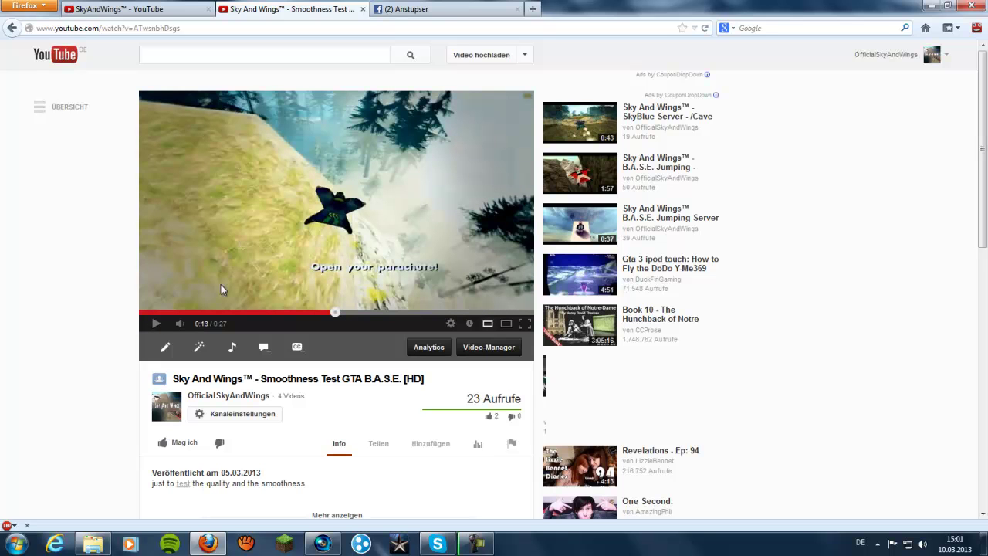
left_click(155, 324)
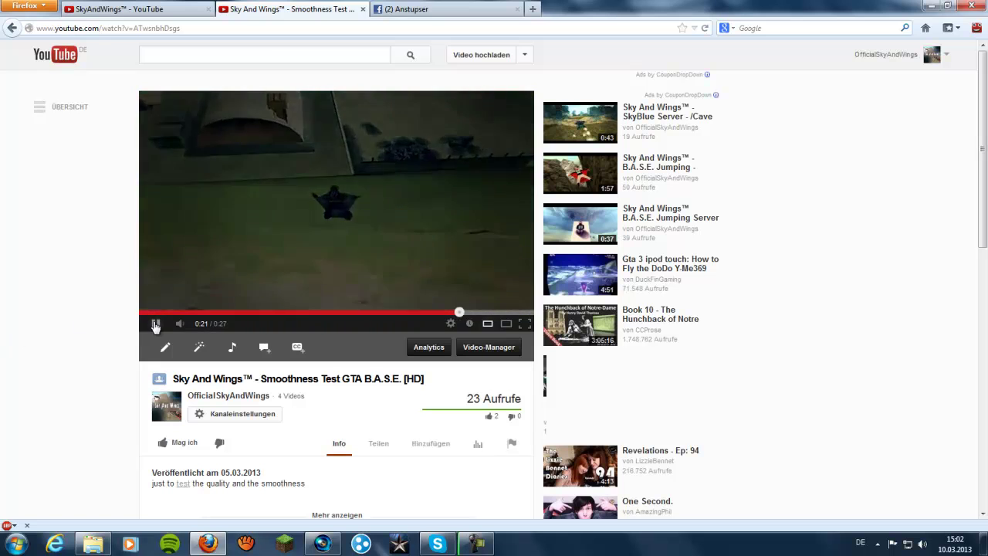
left_click(155, 324)
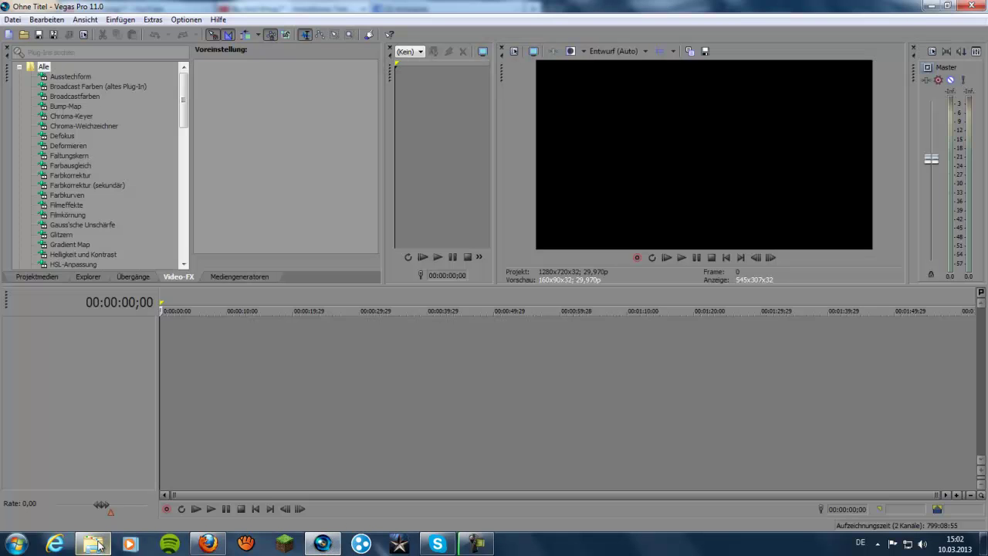
- Add Caleb Mak Ft B Eazy The Joker.mp3 from the Rap-Hip Hop music folder to the start of the Vegas Pro timeline
left_click(93, 544)
left_click_drag(699, 220, 151, 350)
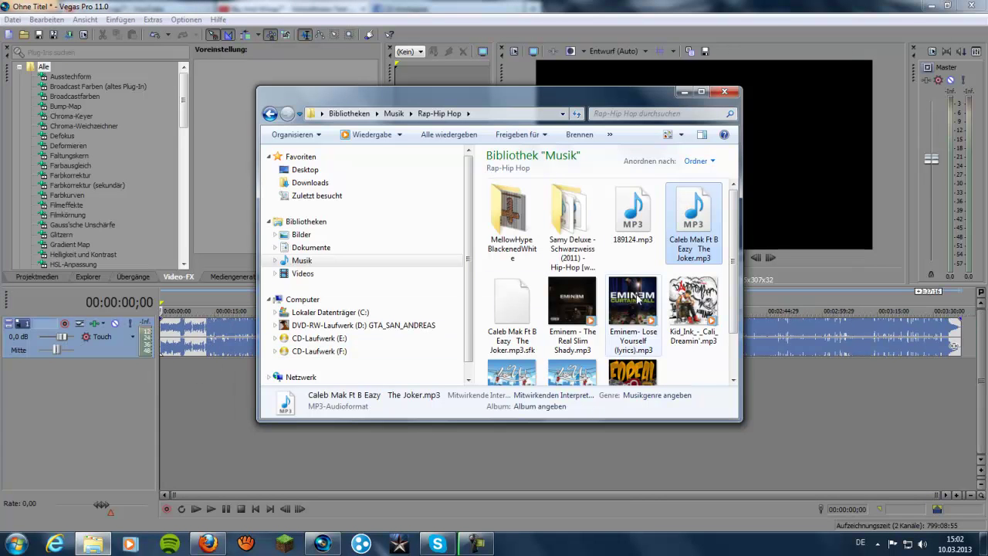
- Open the Fraps Movies folder on drive C: and find the gta_sa clips recorded on 2013-03-10
left_click(330, 311)
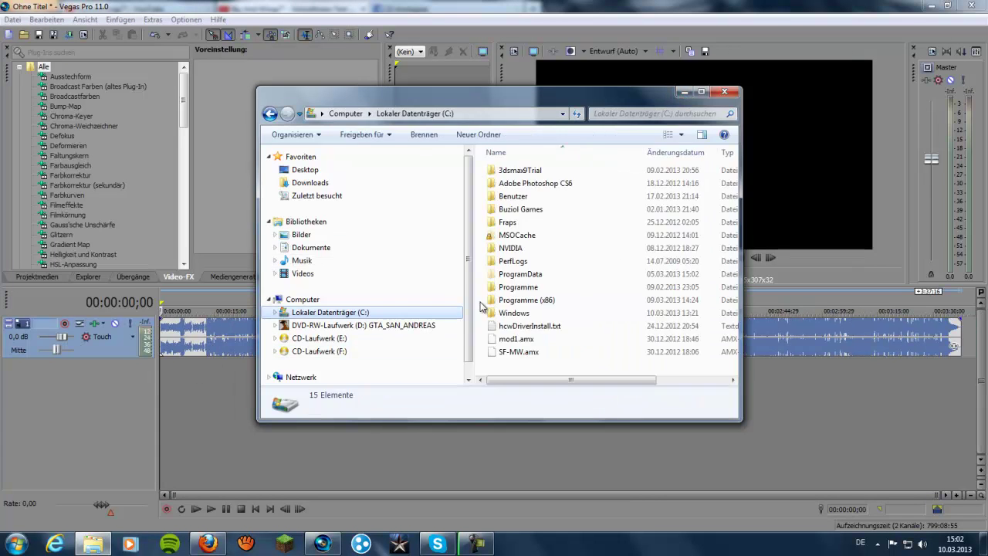
double_click(535, 222)
double_click(526, 184)
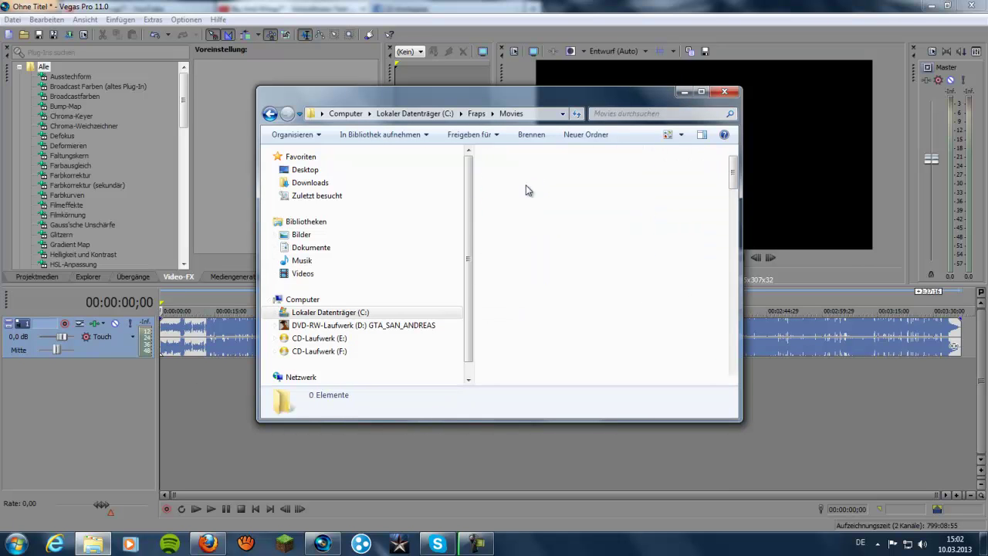
left_click(732, 198)
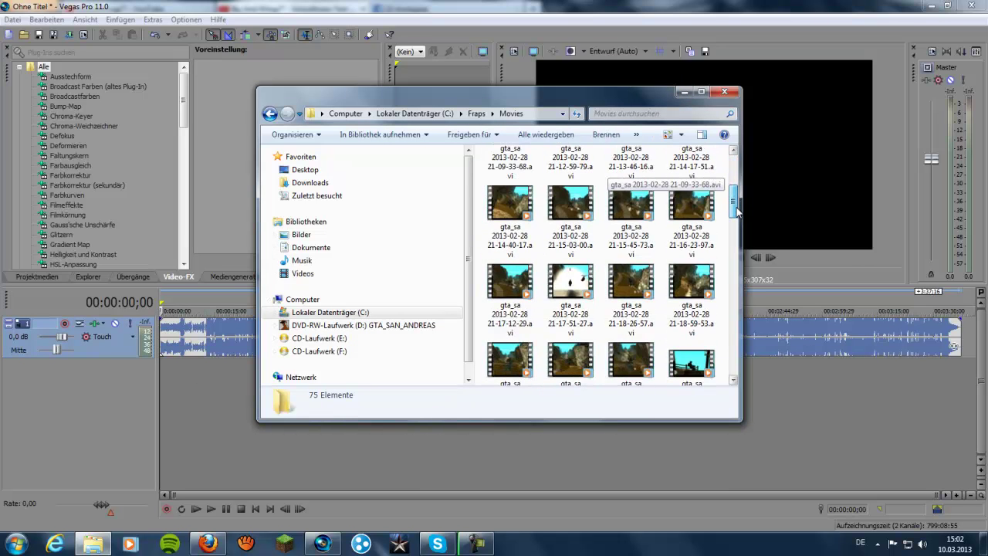
left_click_drag(738, 211, 734, 322)
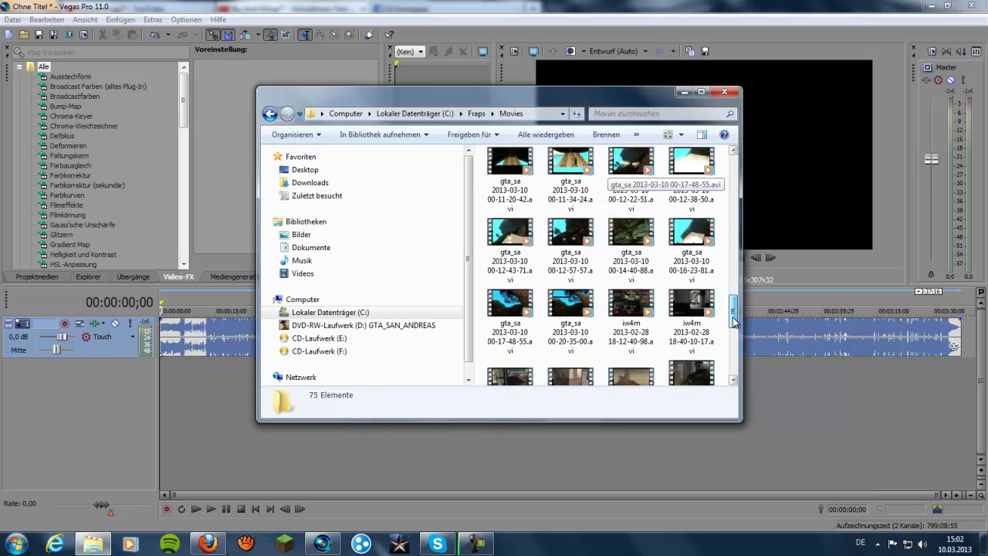
left_click_drag(733, 321, 733, 307)
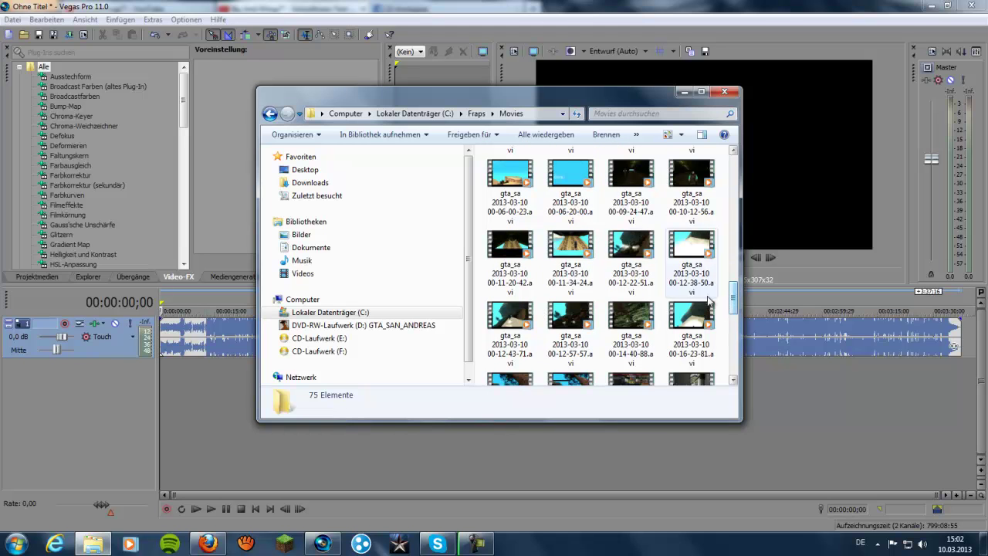
left_click(627, 265)
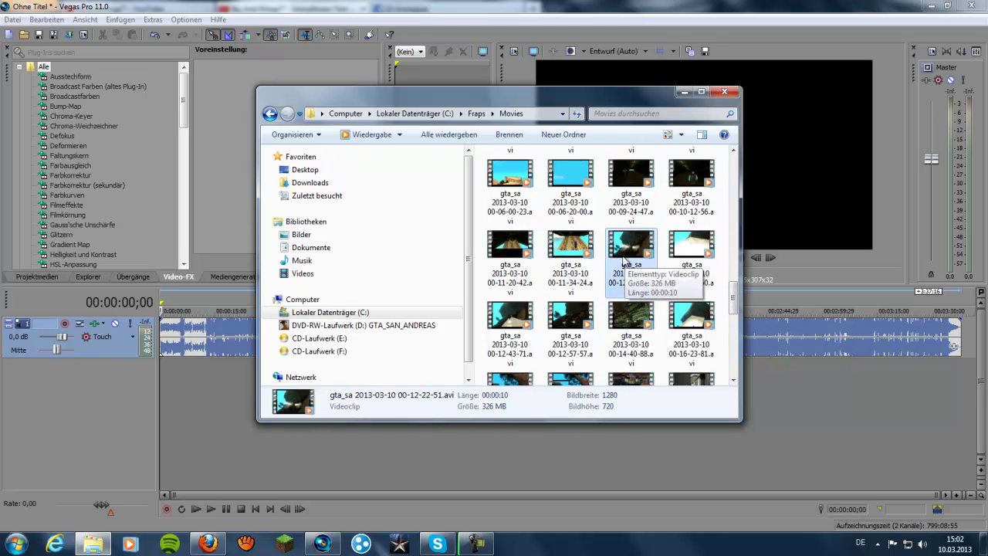
double_click(623, 263)
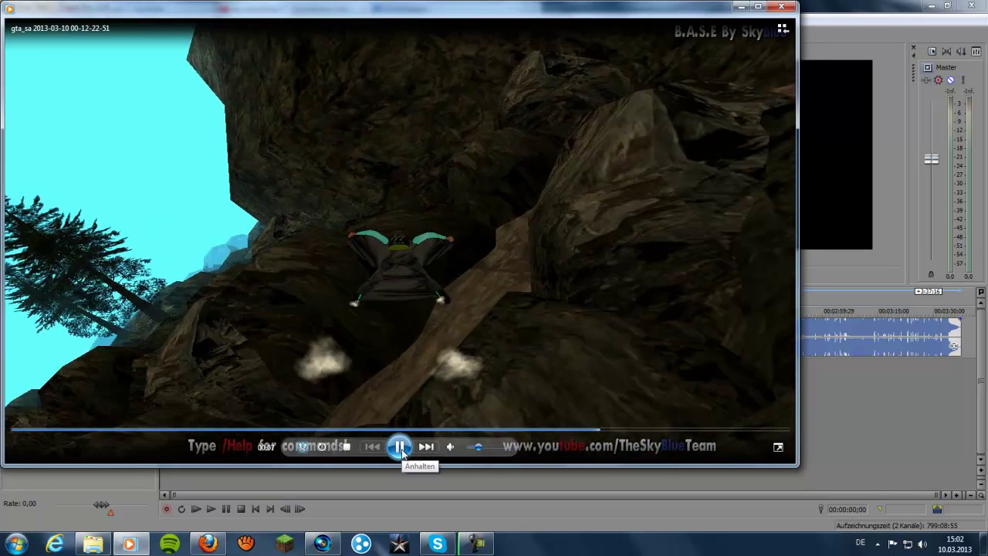
left_click(404, 453)
left_click(792, 7)
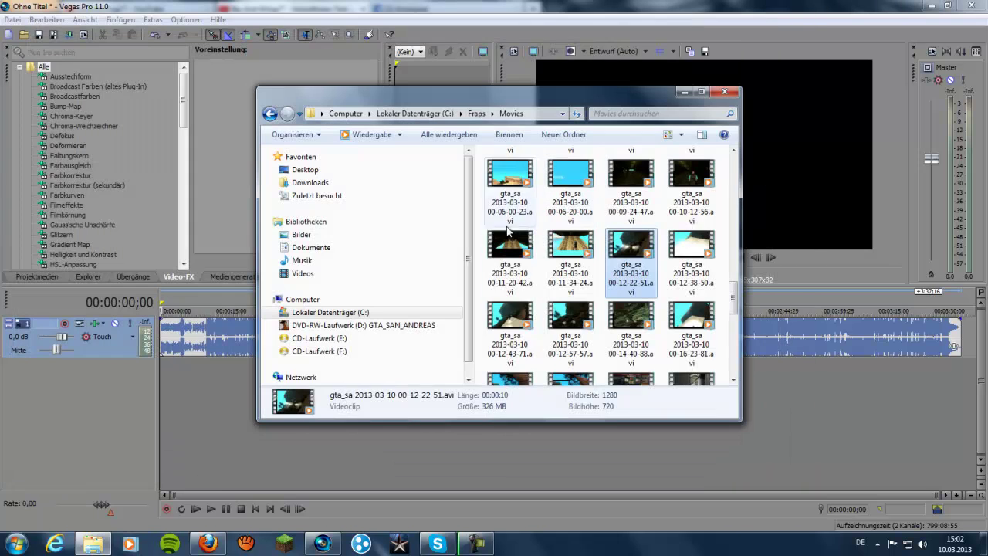
left_click_drag(623, 254, 164, 377)
left_click(683, 91)
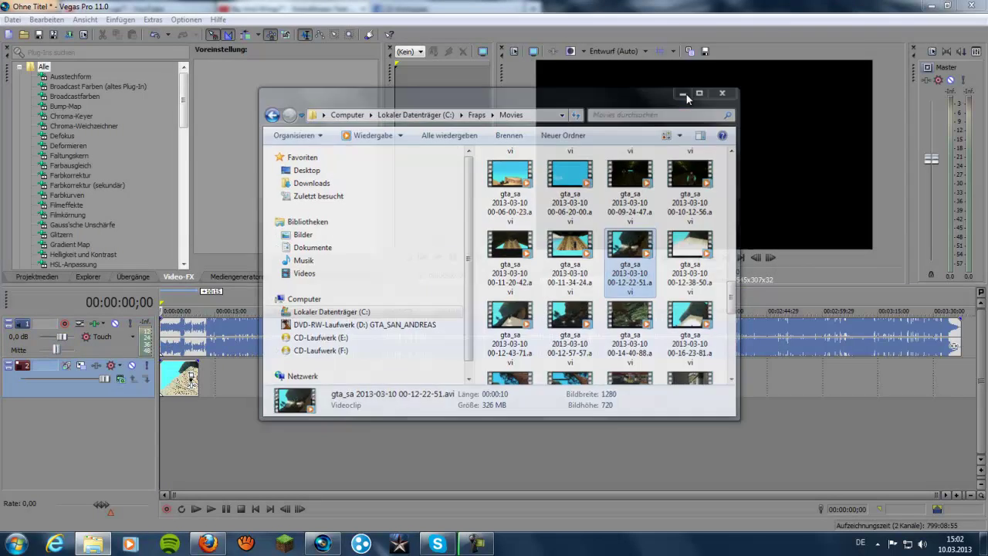
left_click_drag(122, 351, 104, 389)
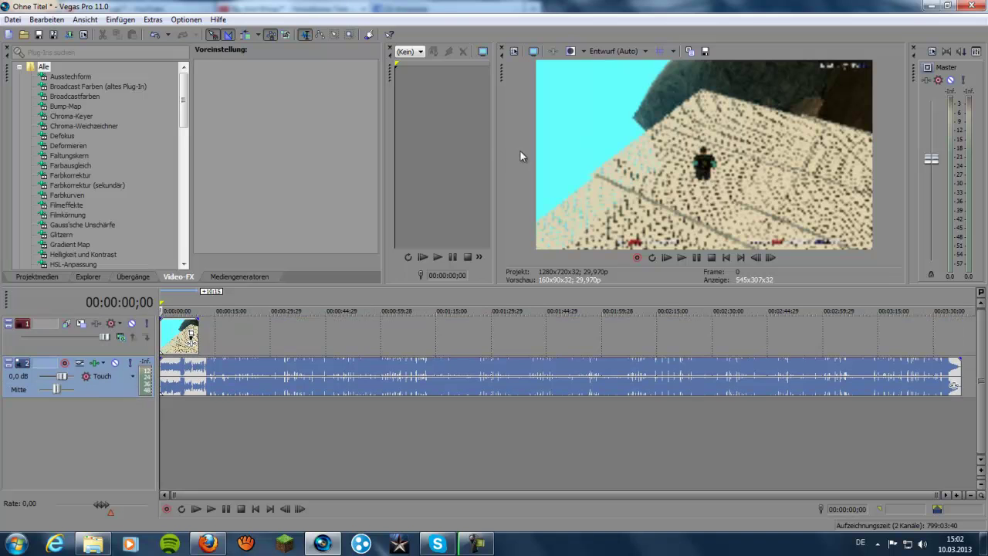
- Widen the trimmer against the video preview and set the preview quality to Vorschau (Auto)
left_click_drag(494, 151, 589, 151)
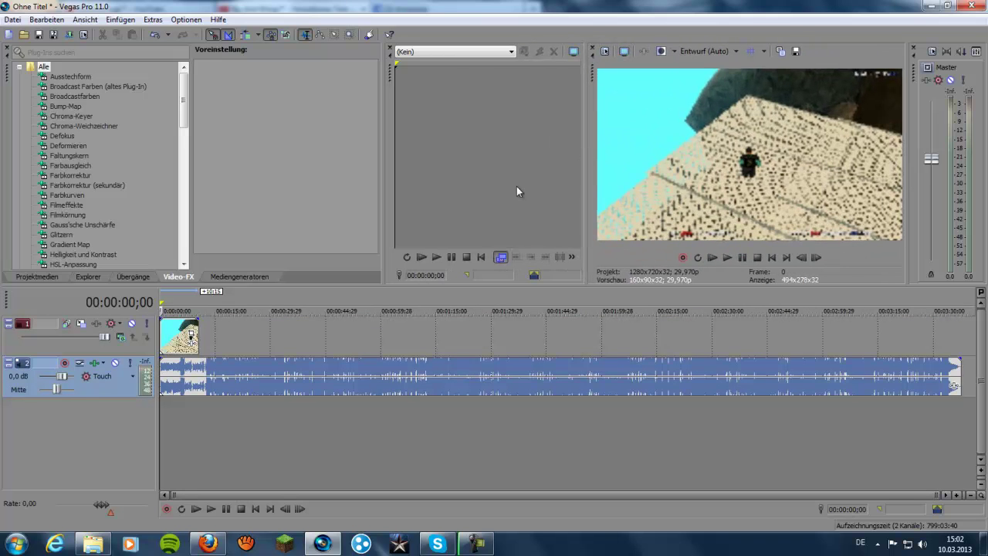
left_click(694, 51)
mouse_move(722, 80)
left_click(764, 79)
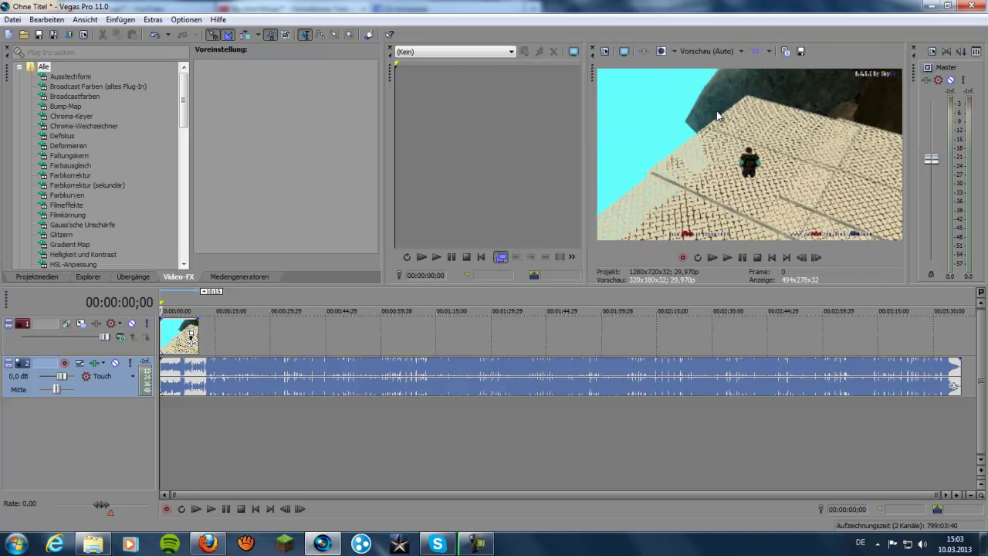
- Play the song briefly from about 00:00:11;22, just before its louder section
scroll(220, 345, "up", 5)
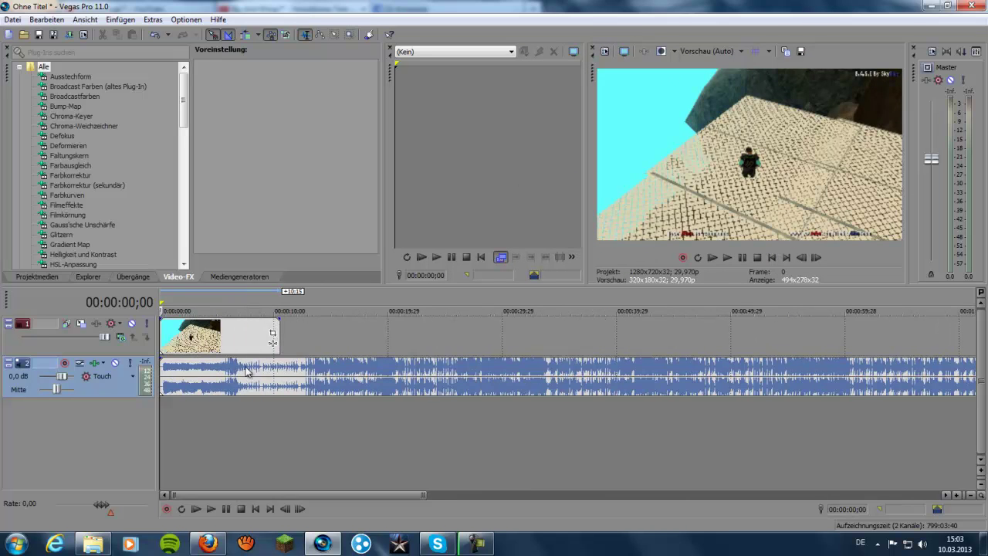
left_click(289, 371)
left_click(303, 371)
left_click(294, 371)
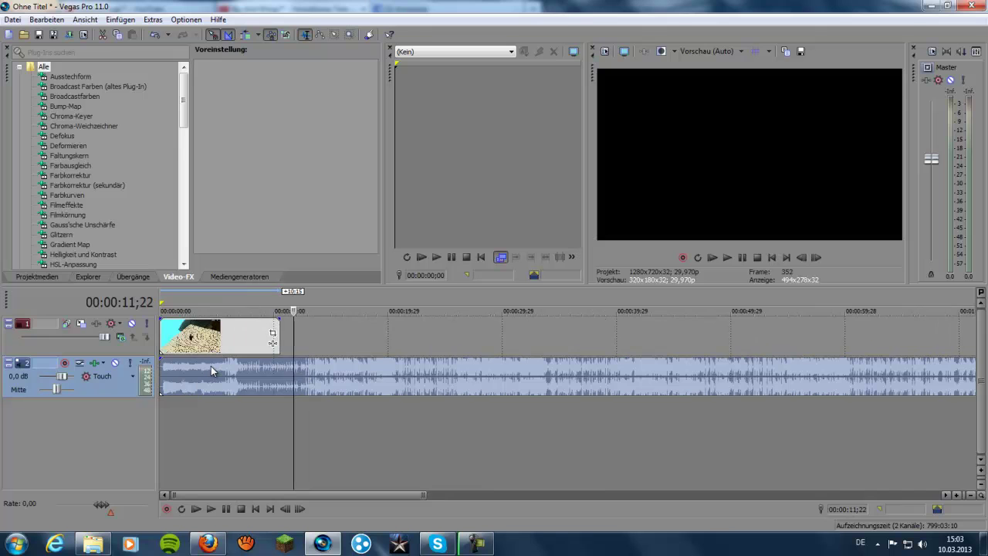
key("space")
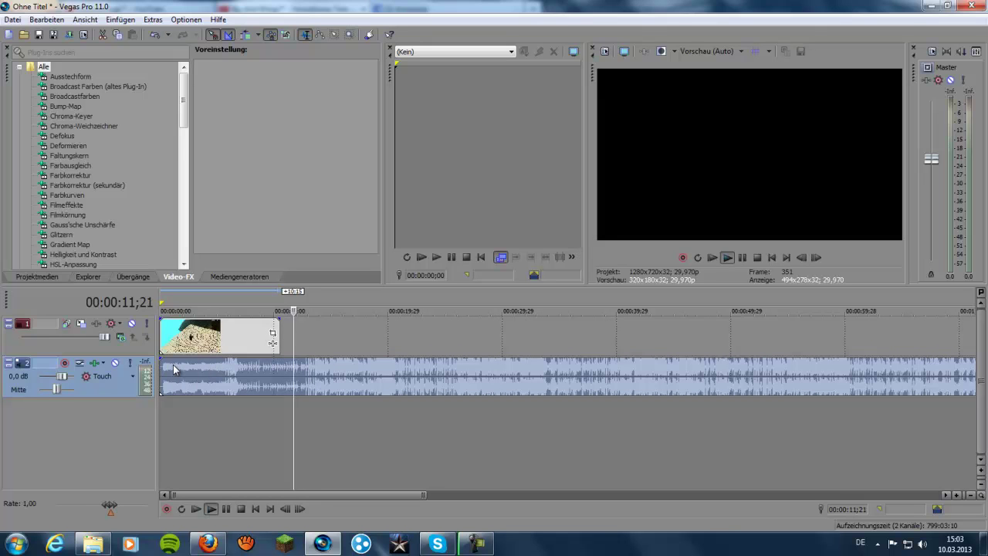
key("space")
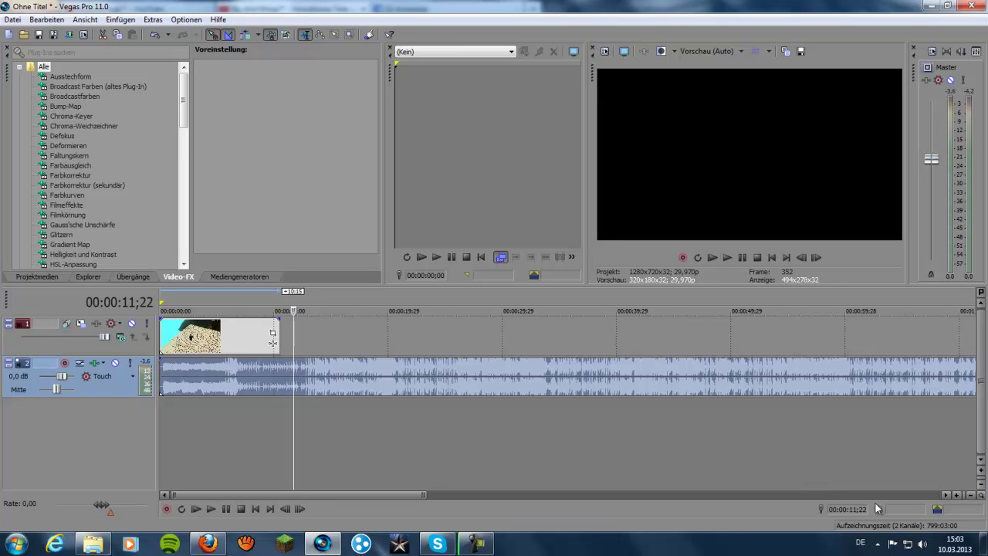
- Lower the Vegas Pro volume to 12 in the Windows volume mixer and close the mixer
right_click(922, 544)
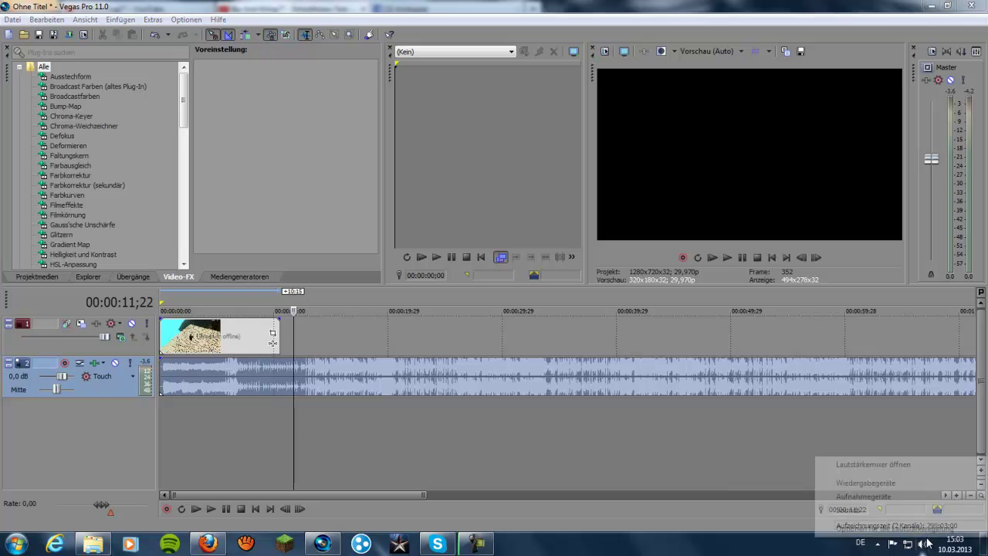
left_click(896, 467)
left_click_drag(832, 508, 949, 506)
left_click_drag(862, 437, 865, 466)
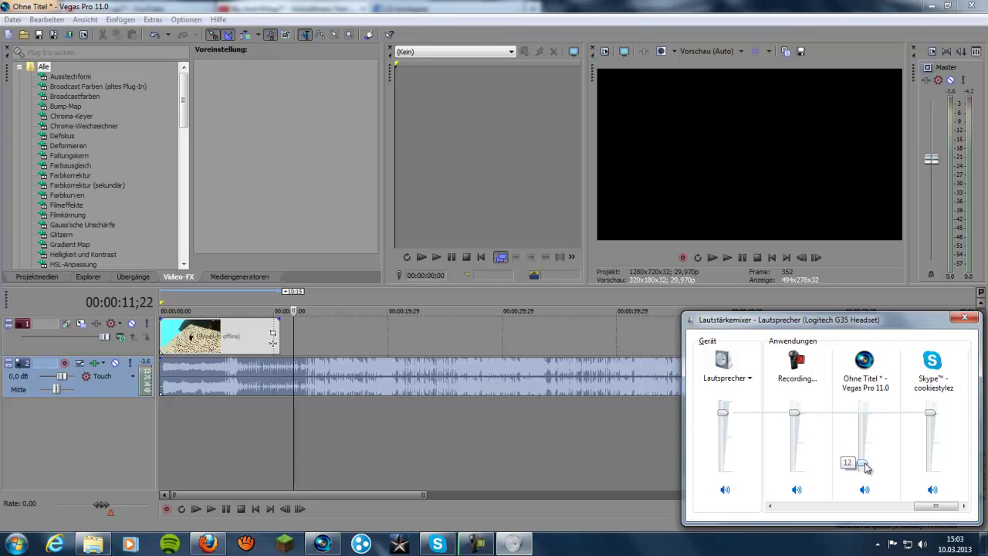
left_click(956, 319)
- Trim the song's start to 00:00:09;10 and add a fade-in of about 3 seconds up to the louder section
key("space")
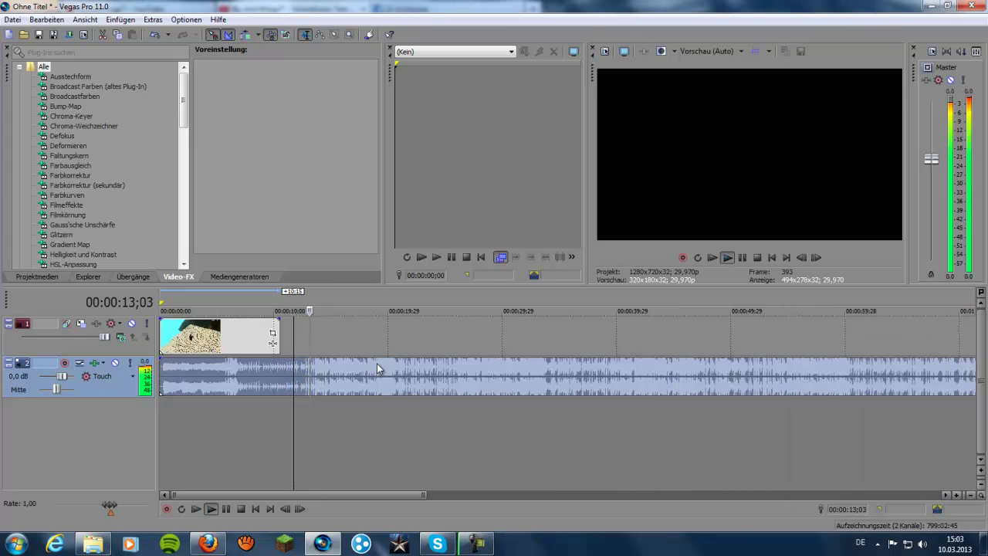
key("space")
mouse_move(162, 372)
left_mouse_down()
mouse_move(286, 372)
mouse_move(267, 373)
mouse_move(306, 358)
left_mouse_up()
- Play back the trimmed intro, and move the song to the timeline's start and the clip to the fade-in's end at 00:00:03;09
left_click(273, 374)
key("space")
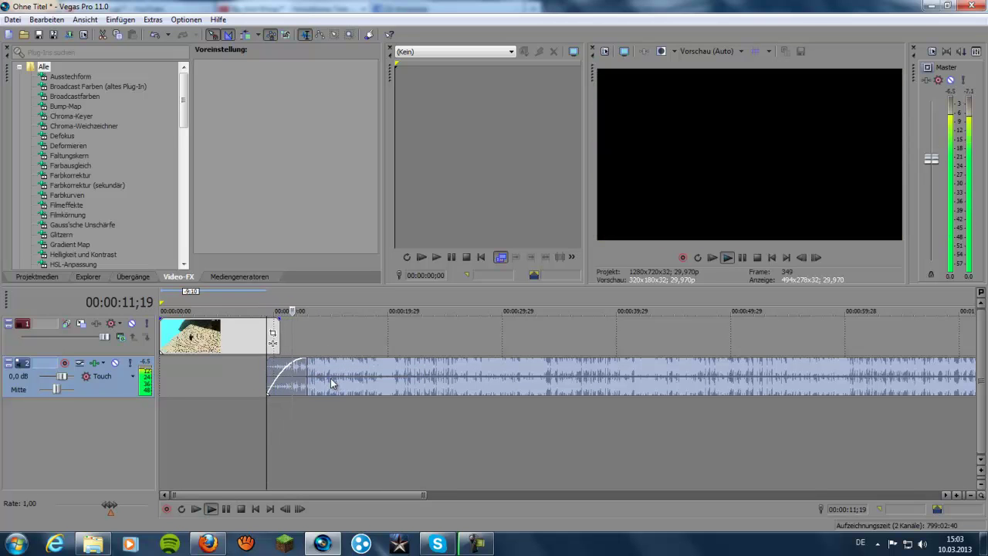
key("space")
left_click_drag(335, 371, 243, 342)
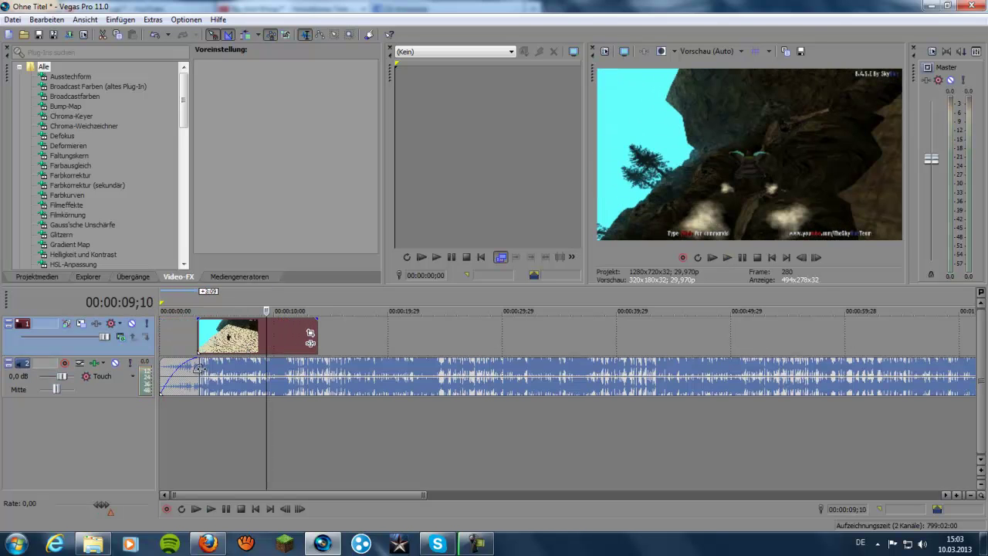
- Insert a timeline marker at 00:00:03;15, where the song's louder section starts
left_click(200, 404)
scroll(232, 403, "up", 6)
scroll(351, 399, "down", 2)
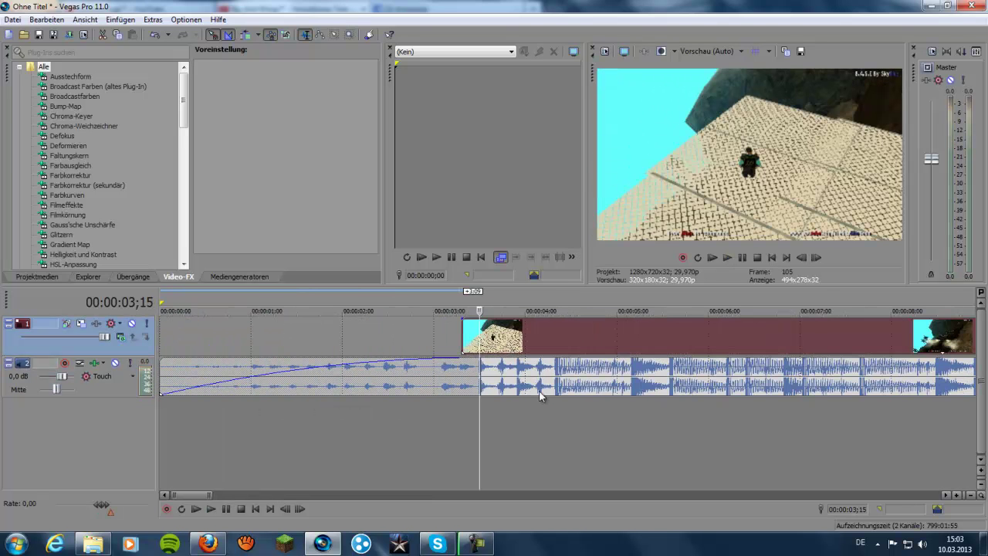
scroll(546, 378, "down", 4)
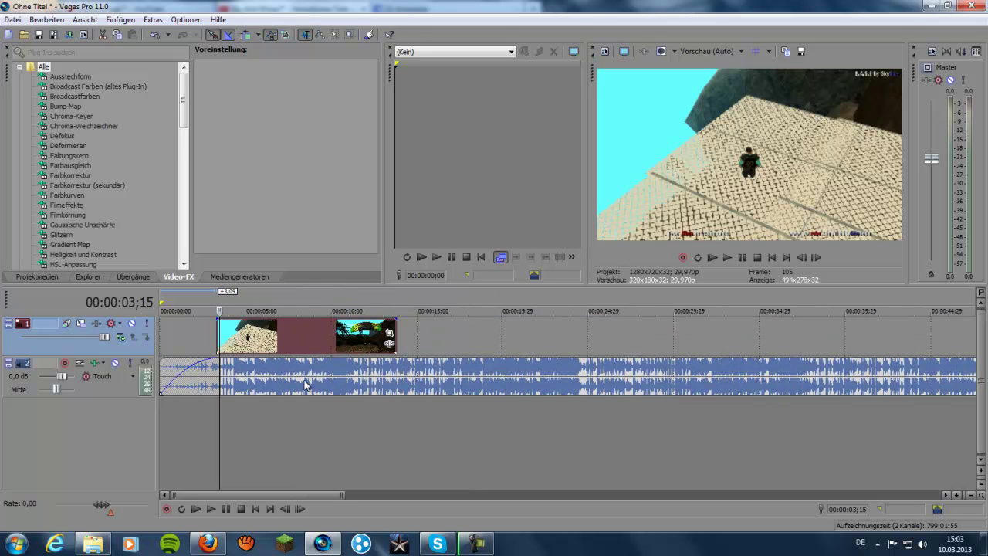
scroll(304, 384, "up", 3)
key("m")
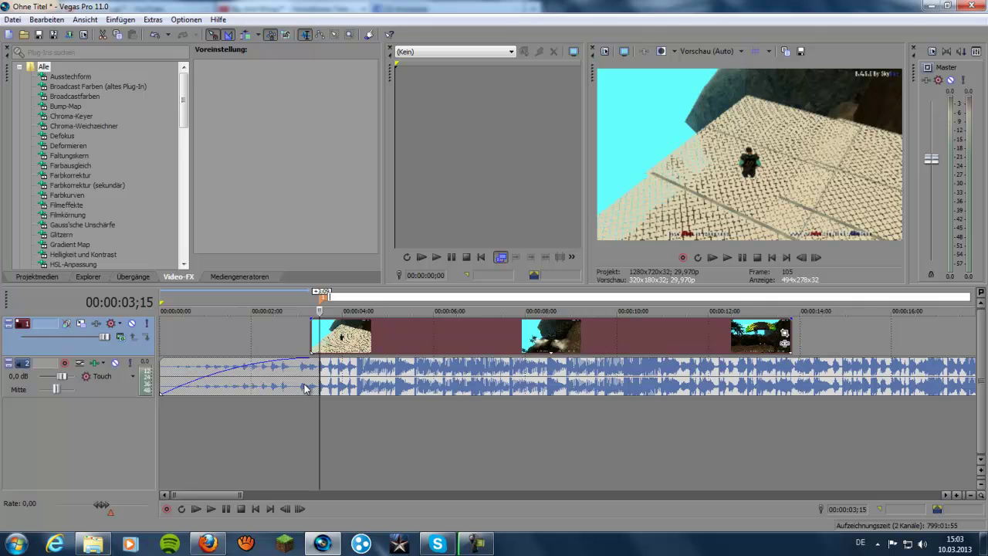
- Play back around the marker at the song's louder section and delete the marker
key("space")
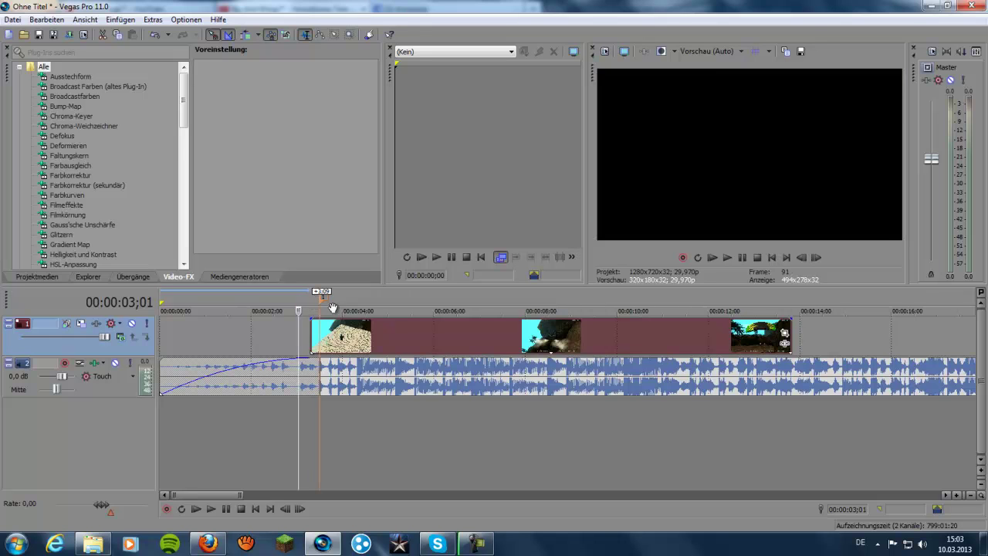
left_click(325, 347)
right_click(322, 294)
left_click(357, 335)
- Play back the song around the beats near 00:00:04;09, 00:00:05;04 and 00:00:05;18 to judge where to place markers
left_click(356, 374)
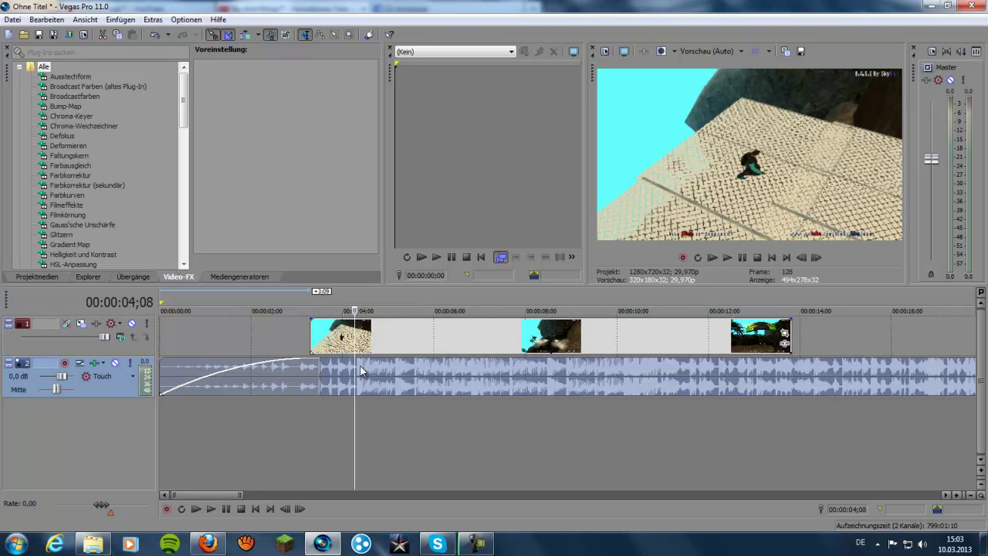
scroll(381, 372, "up", 3)
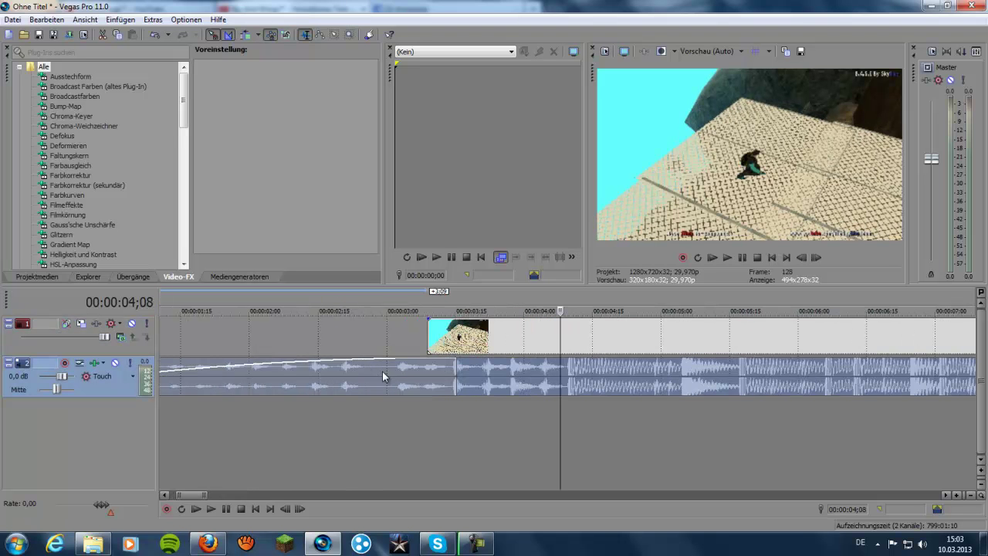
left_click(570, 366)
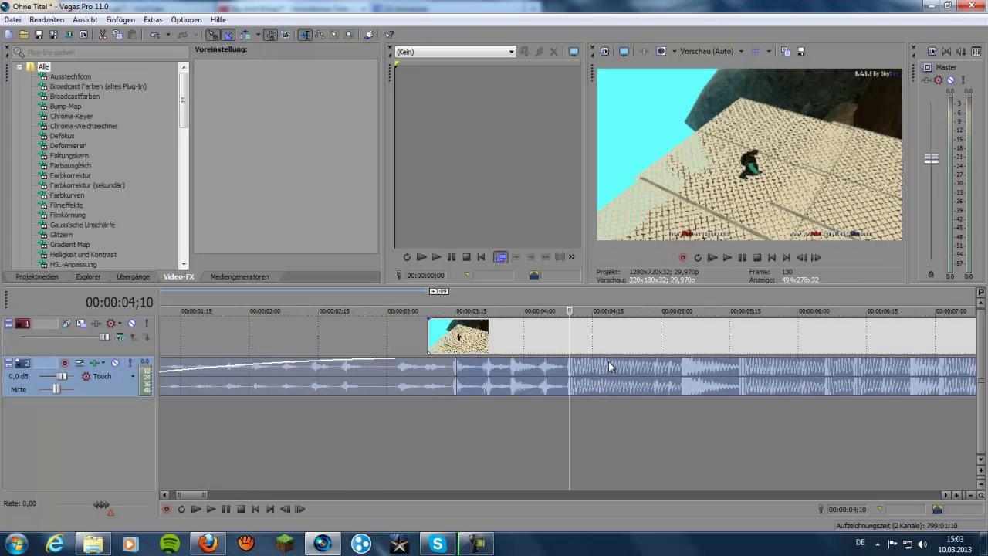
left_click(682, 366)
key("space")
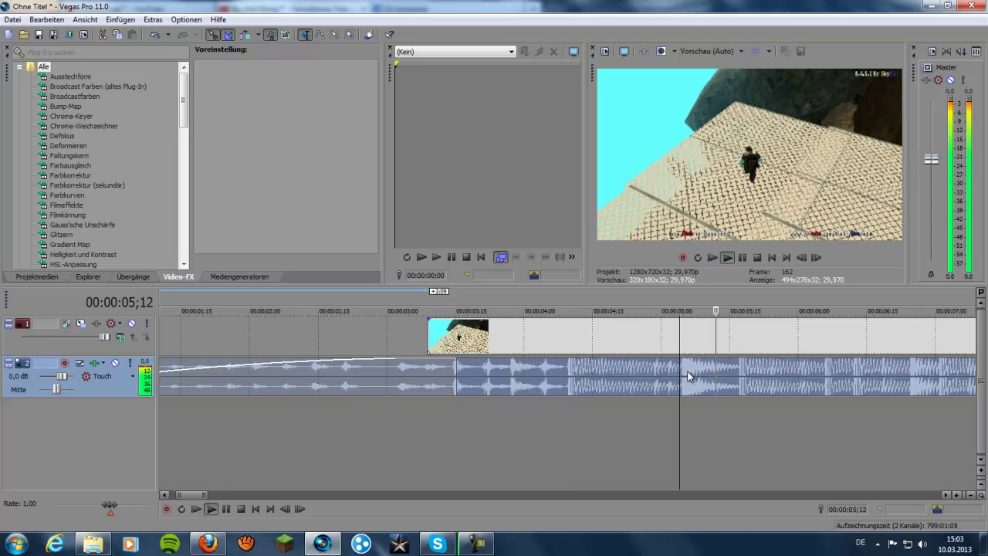
key("space")
left_click(565, 369)
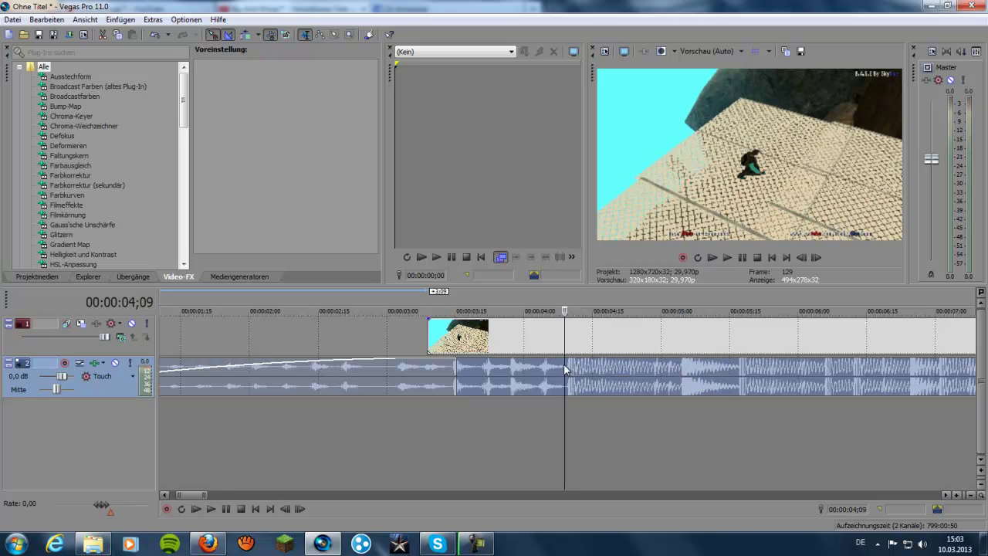
left_click(742, 363)
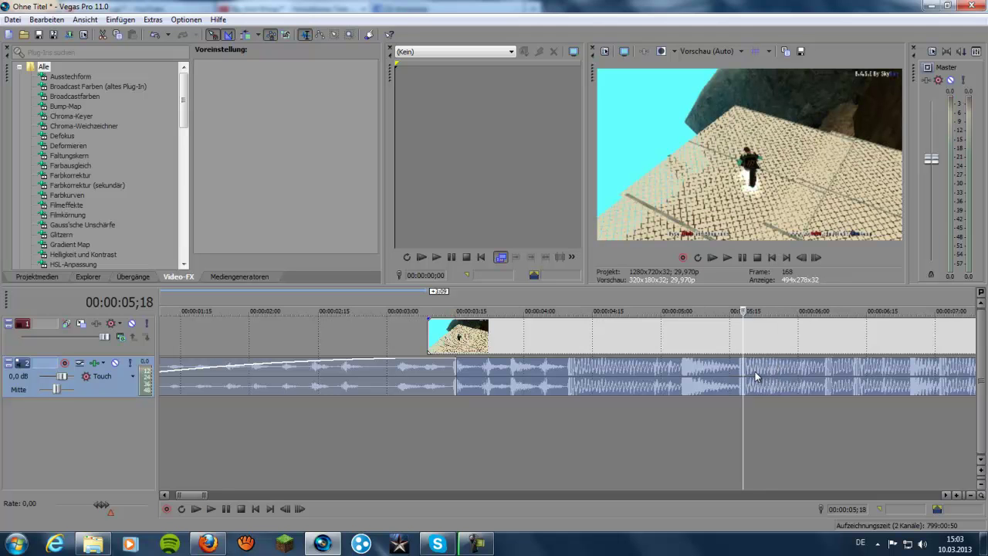
key("space")
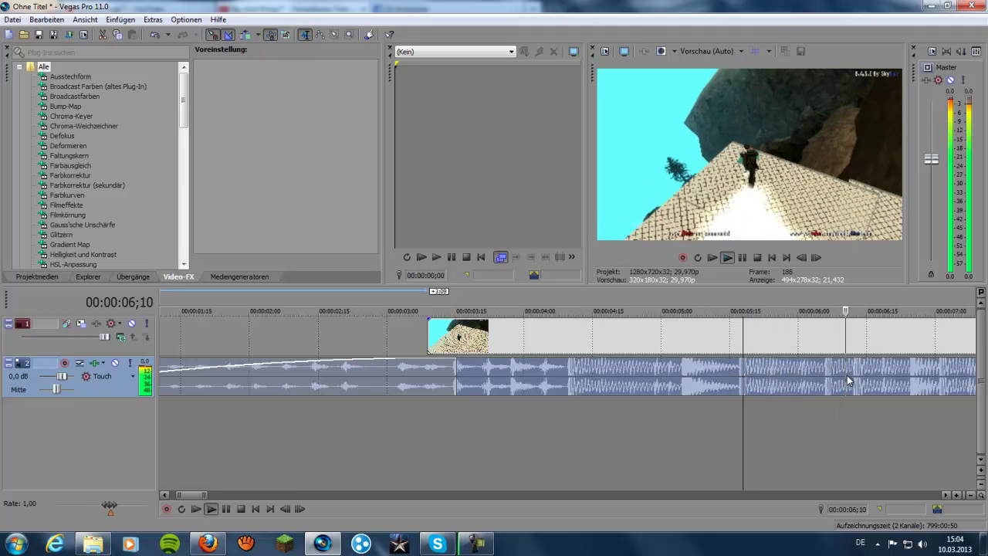
key("space")
- Play back the transition from the faded-in intro into the louder section, starting at 00:00:02;28
scroll(575, 397, "down", 3)
scroll(575, 397, "down", 3)
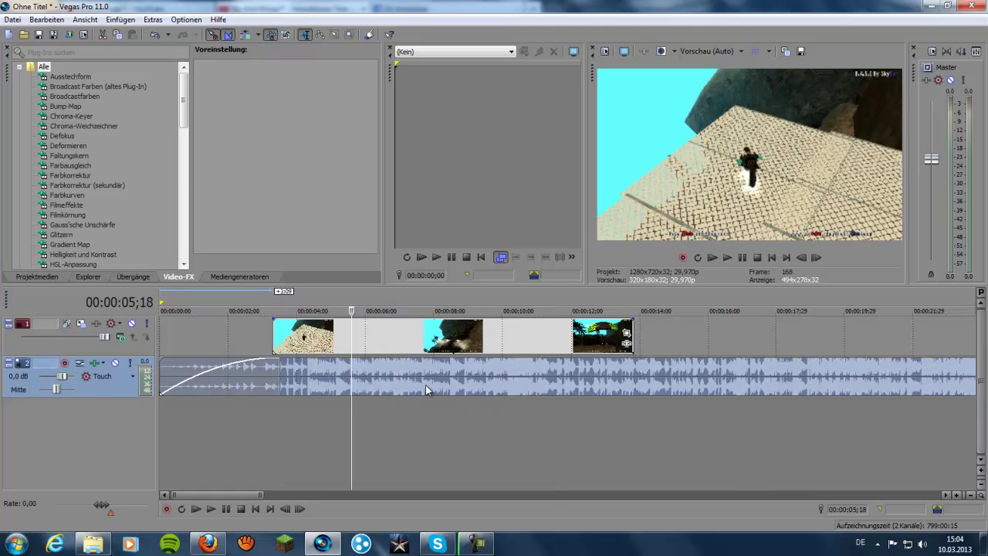
left_click(260, 366)
scroll(347, 376, "down", 3)
key("space")
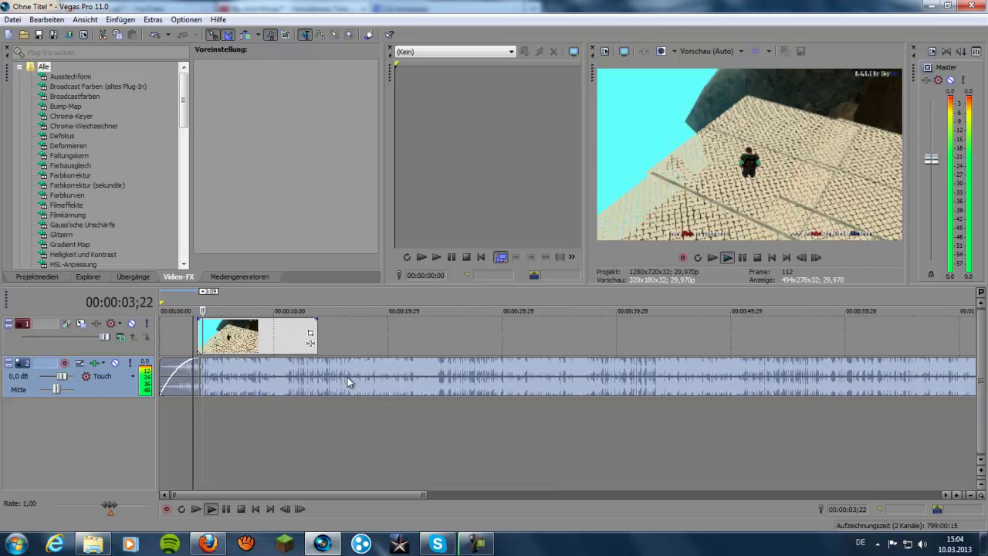
key("space")
- Insert a marker at 00:00:04;09, just before the song's heavy beat begins, and play back from it
scroll(347, 376, "up", 8)
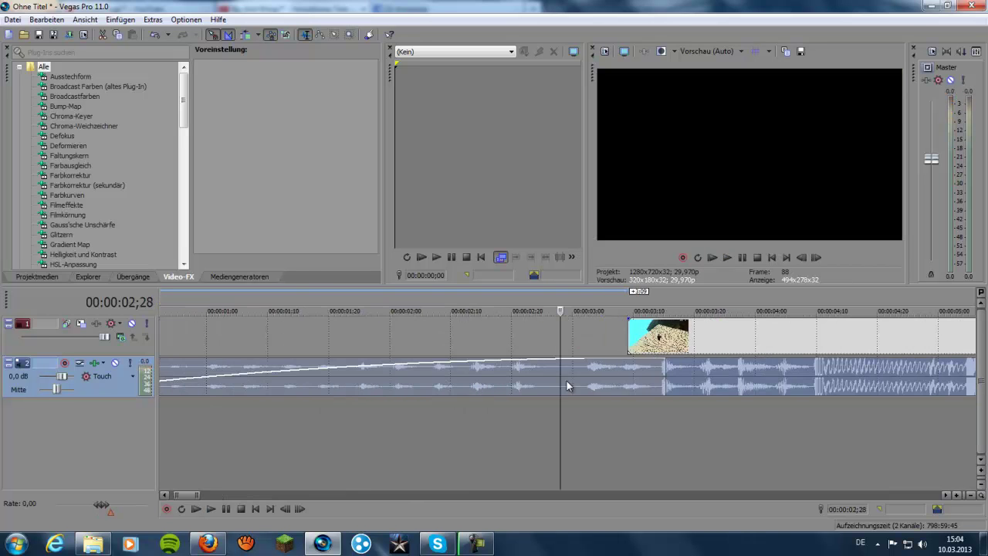
scroll(532, 372, "down", 3)
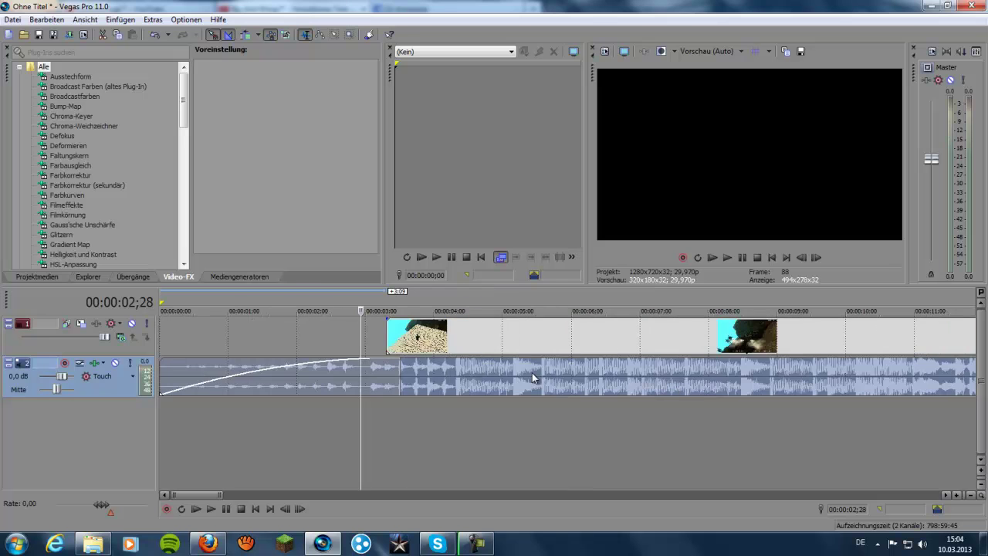
left_click(454, 367)
scroll(569, 387, "up", 5)
key("m")
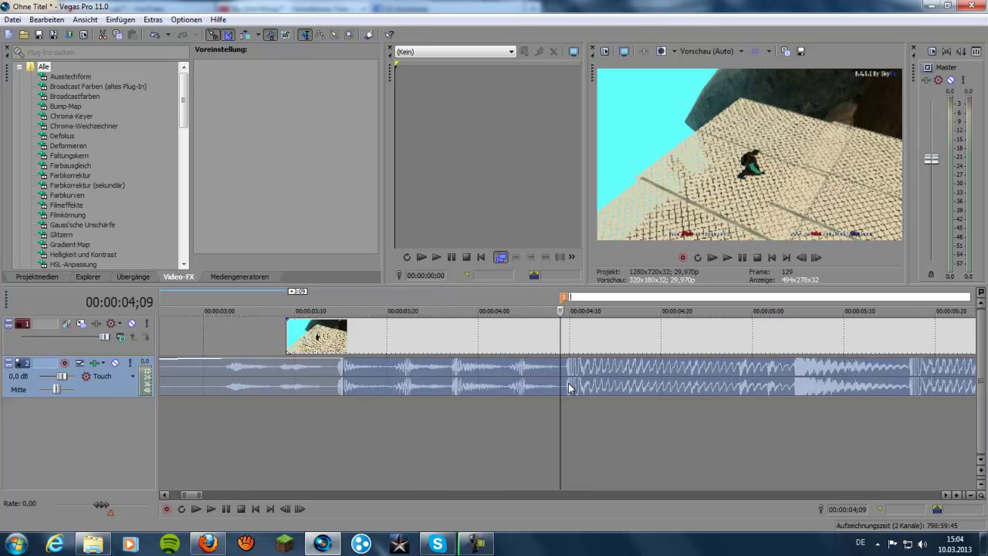
left_click(563, 337)
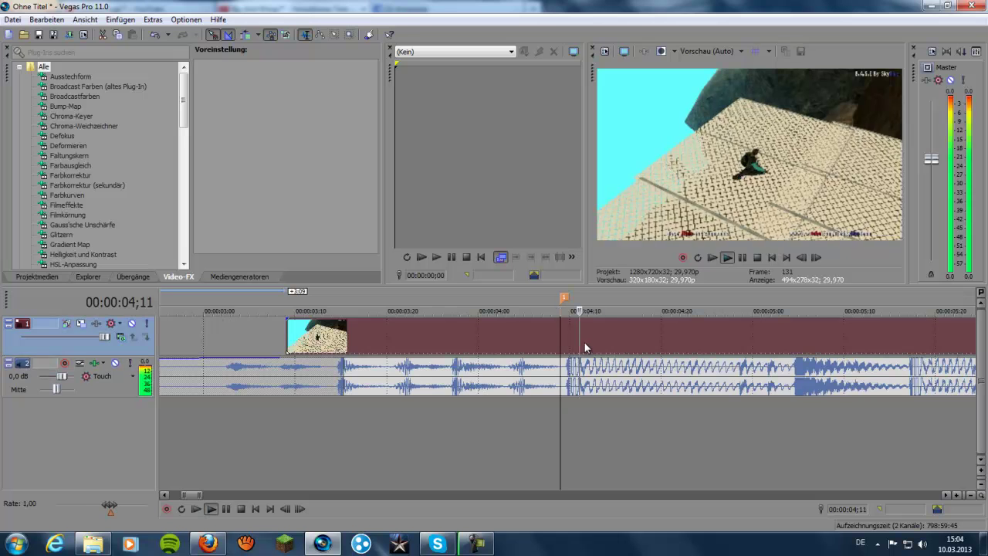
- Insert a second marker at 00:00:05;17, where the next strong beat starts in the song's waveform
scroll(584, 342, "down", 4)
left_click(629, 372)
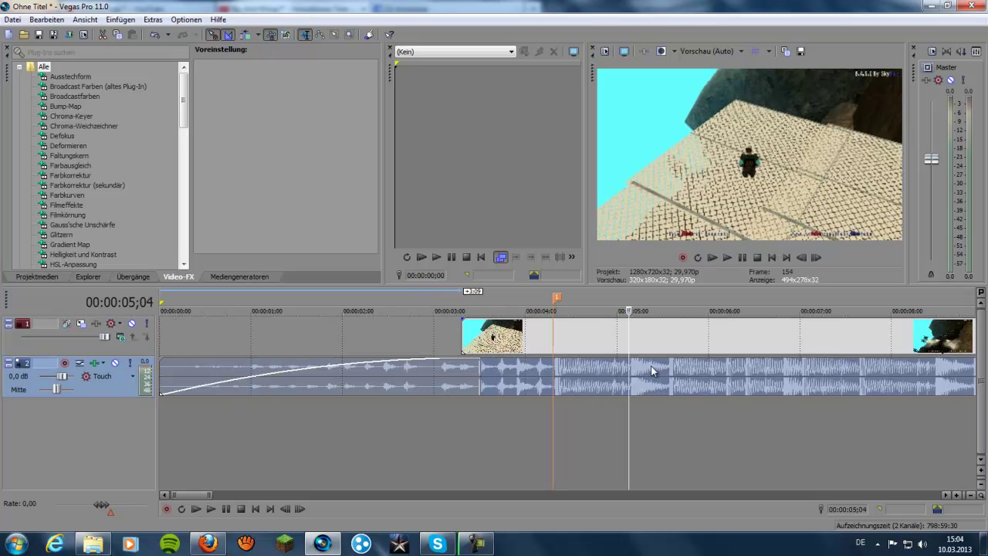
left_click(669, 365)
scroll(704, 378, "up", 2)
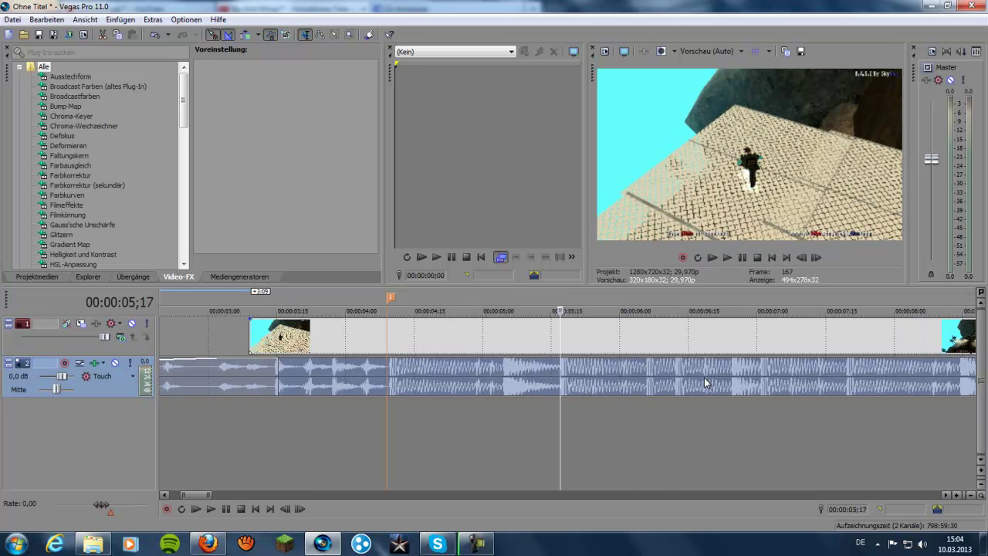
key("m")
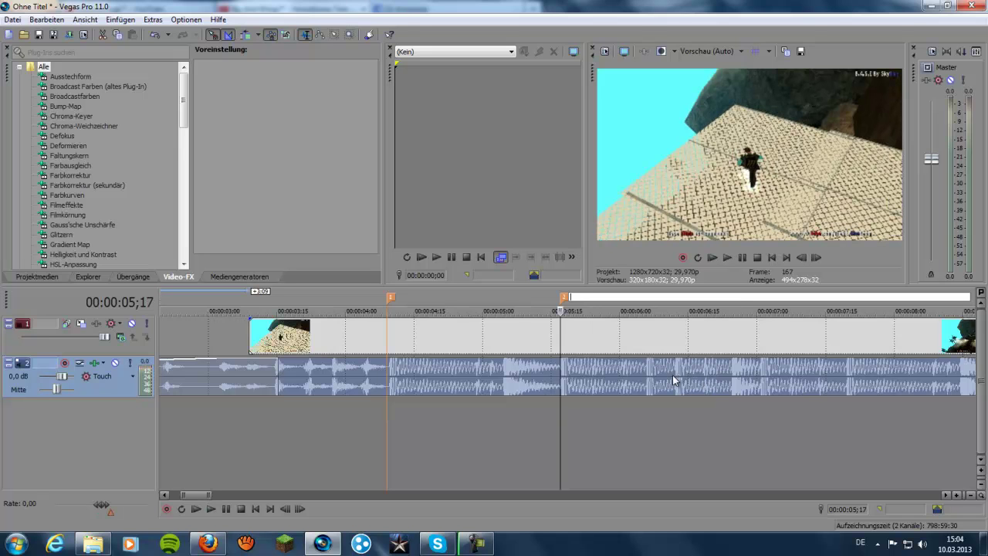
- Play back the song around the second marker to find the next strong beat
left_click(729, 374)
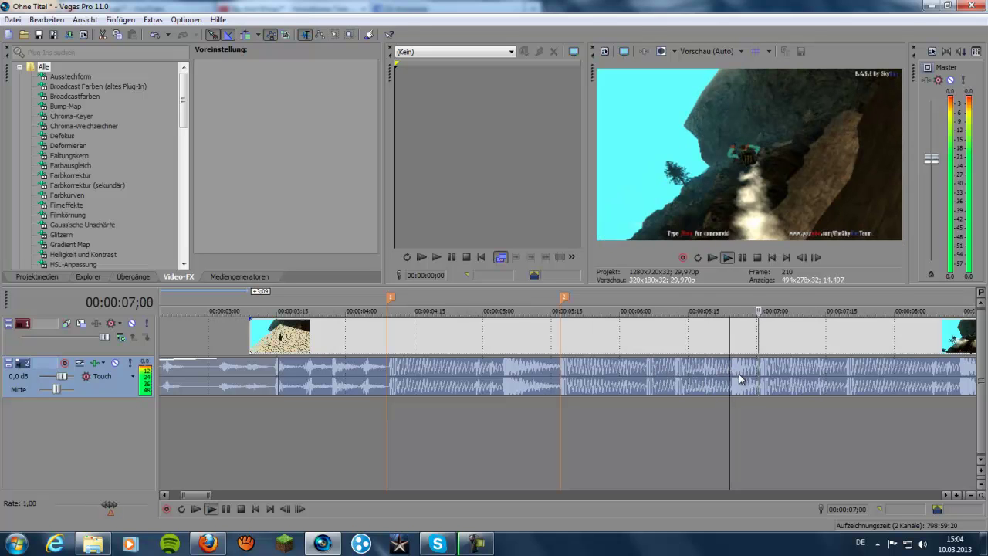
left_click(543, 383)
key("space")
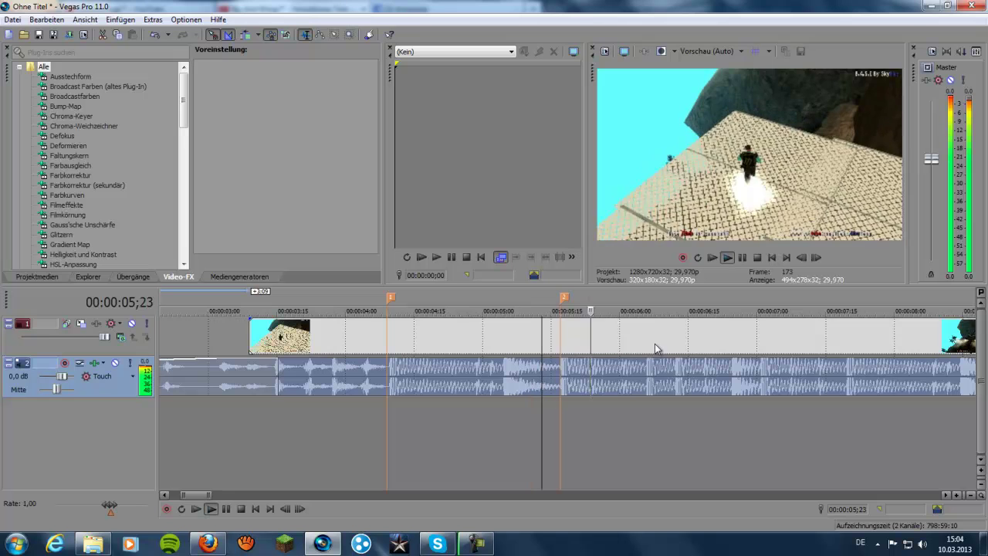
key("space")
key("space")
key("space")
- Insert a third marker at 00:00:06;05, just before the next beat in the waveform
left_click(648, 367)
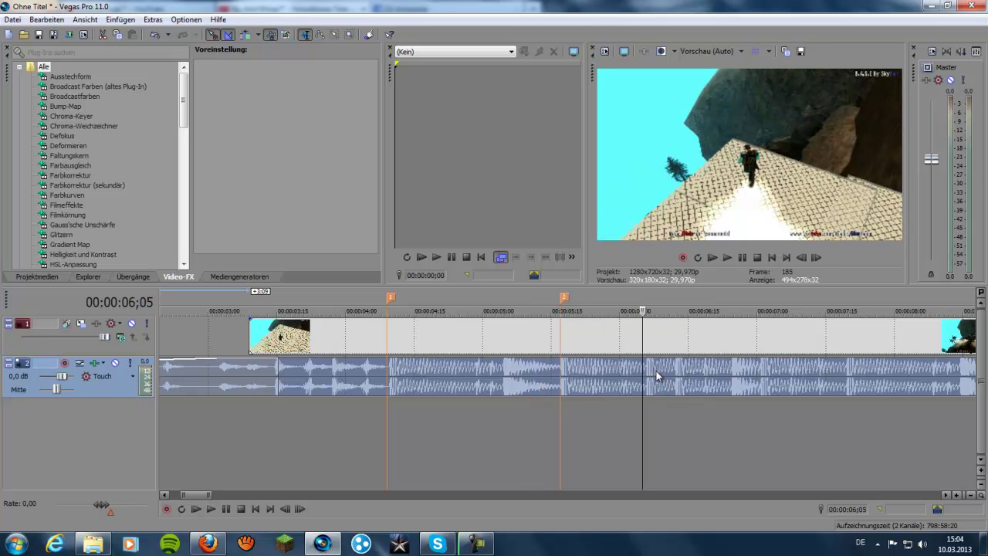
key("Left")
key("m")
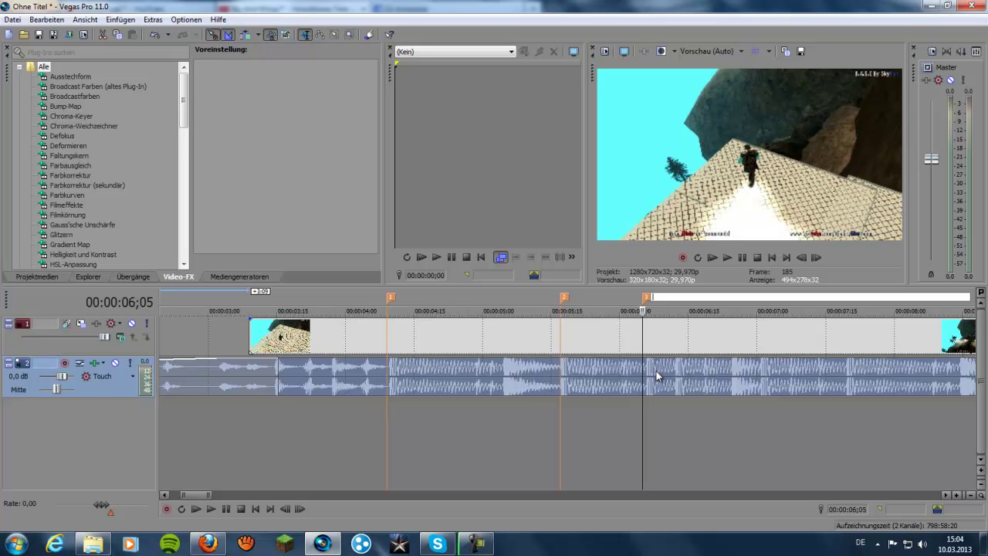
key("Return")
- Play on from the third marker and insert a fourth marker on the beat at 00:00:06;12
key("space")
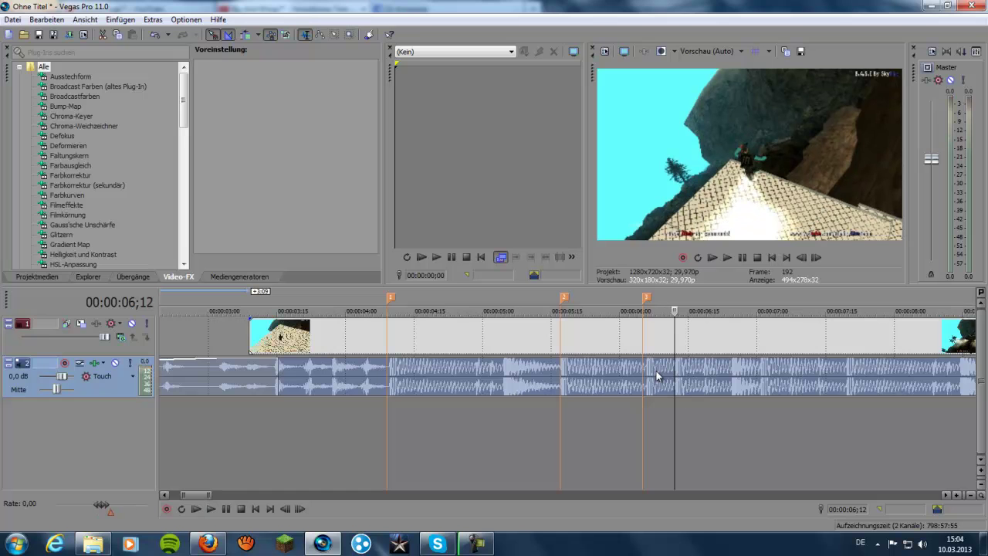
key("m")
key("Return")
- Play back from the fourth marker and insert a fifth marker on the beat at 00:00:07;00
key("space")
key("space")
key("space")
key("space")
key("space")
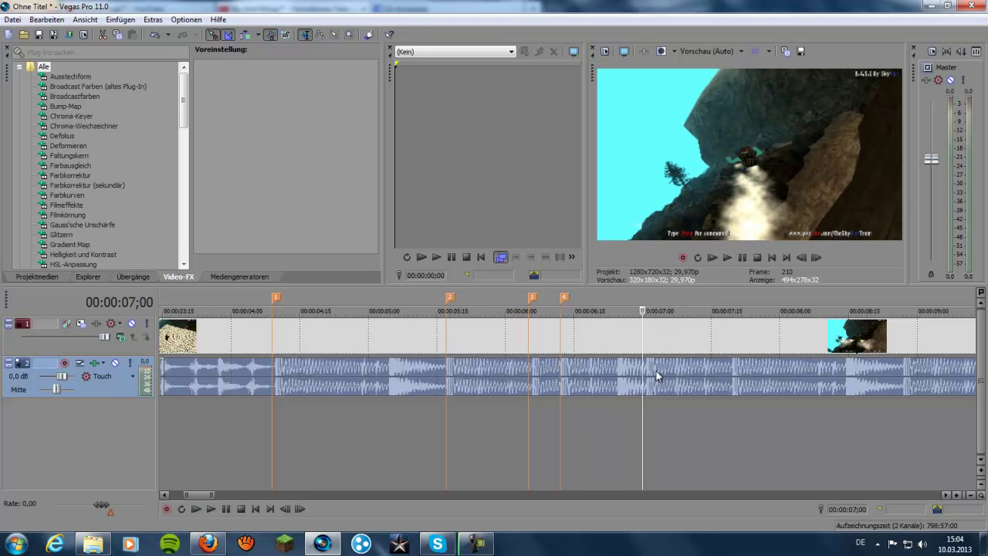
key("m")
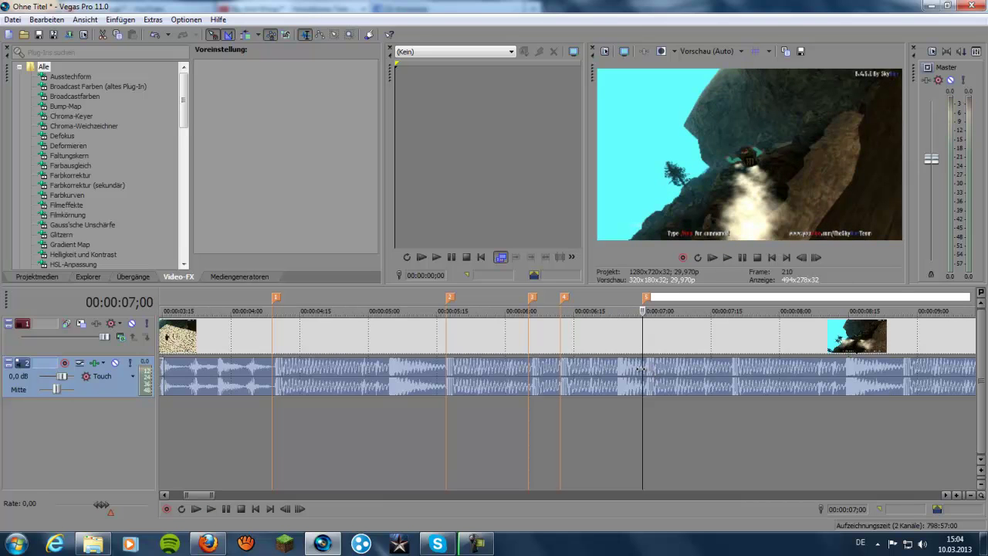
- Review the beat markers against the waveform and play back from the fifth marker to find the following beat
scroll(642, 369, "right", 2)
scroll(638, 369, "down", 5)
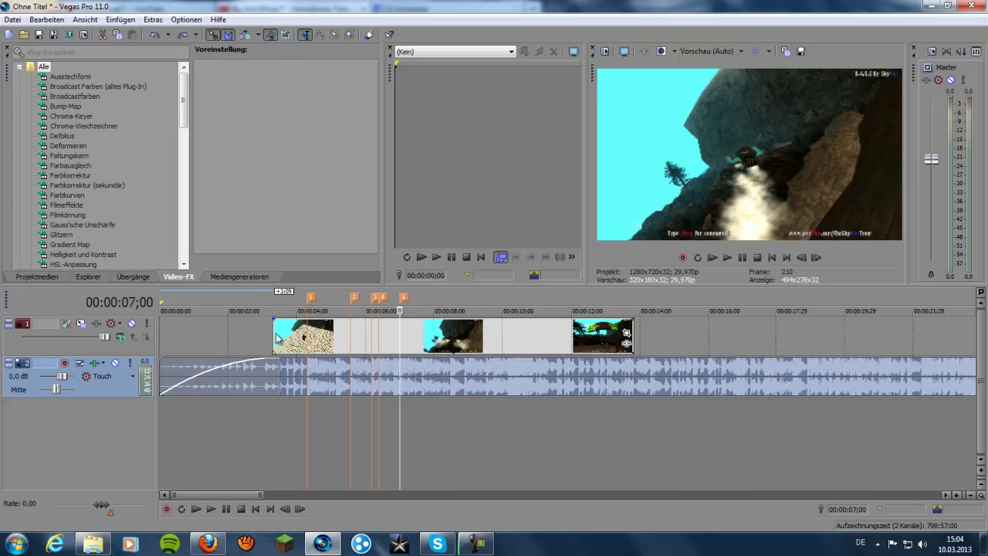
left_click(378, 370)
scroll(379, 370, "up", 6)
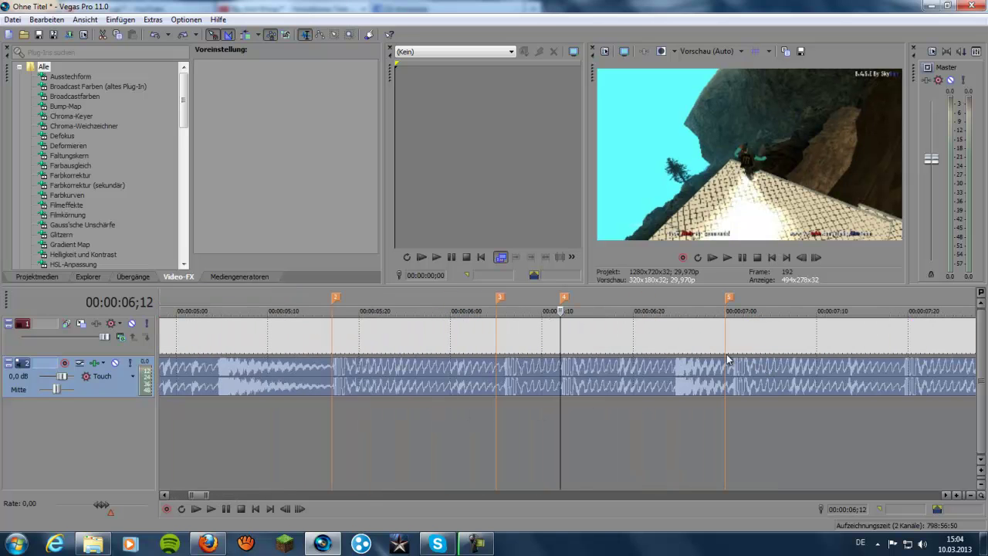
scroll(744, 368, "down", 3)
left_click(667, 373)
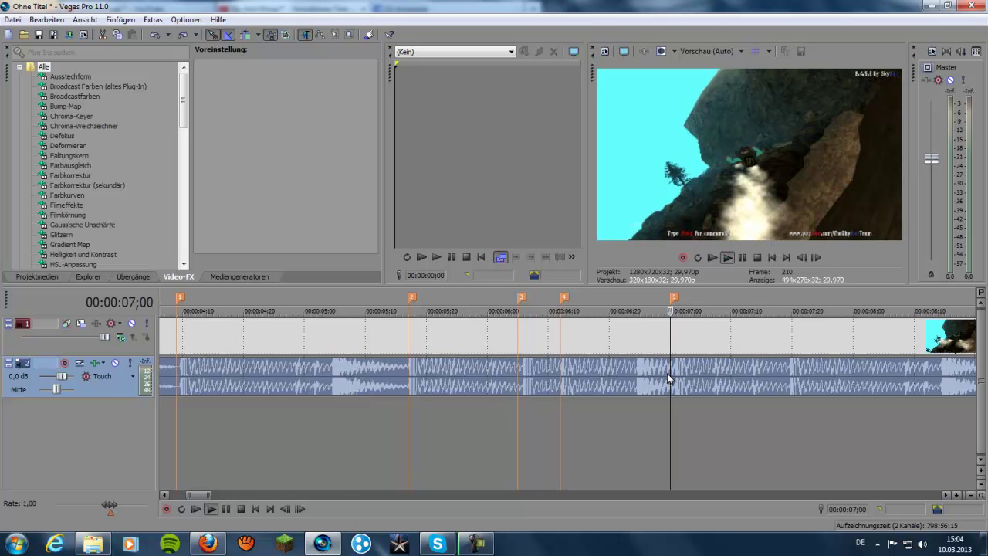
key("space")
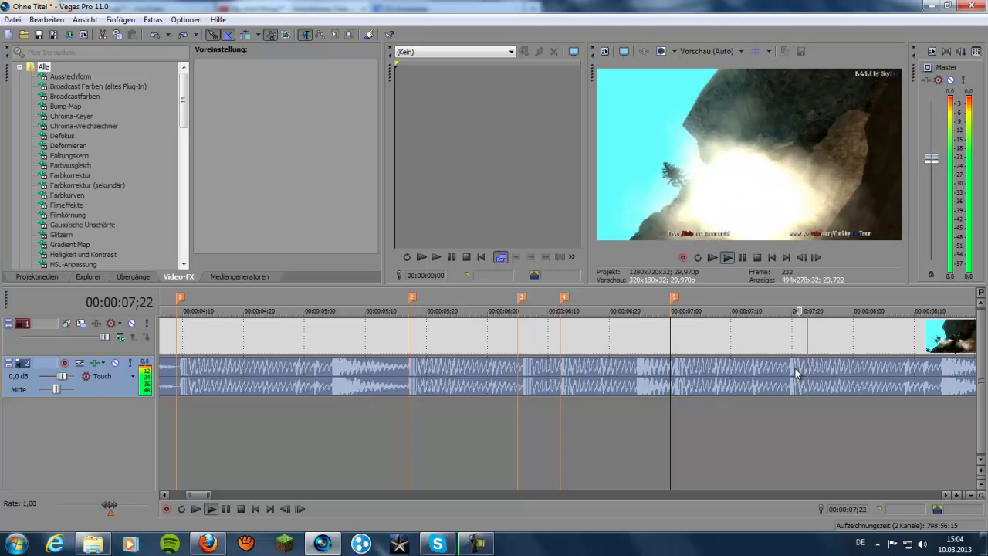
key("space")
scroll(579, 375, "down", 1)
key("space")
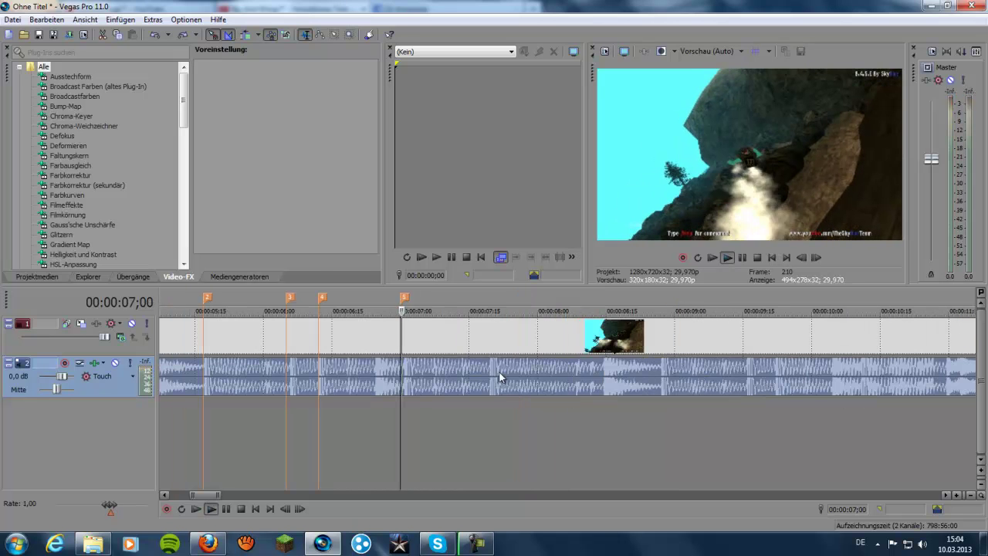
key("space")
- Insert a sixth marker at 00:00:07;19, just before the next beat in the waveform
left_click(489, 367)
scroll(572, 379, "down", 6)
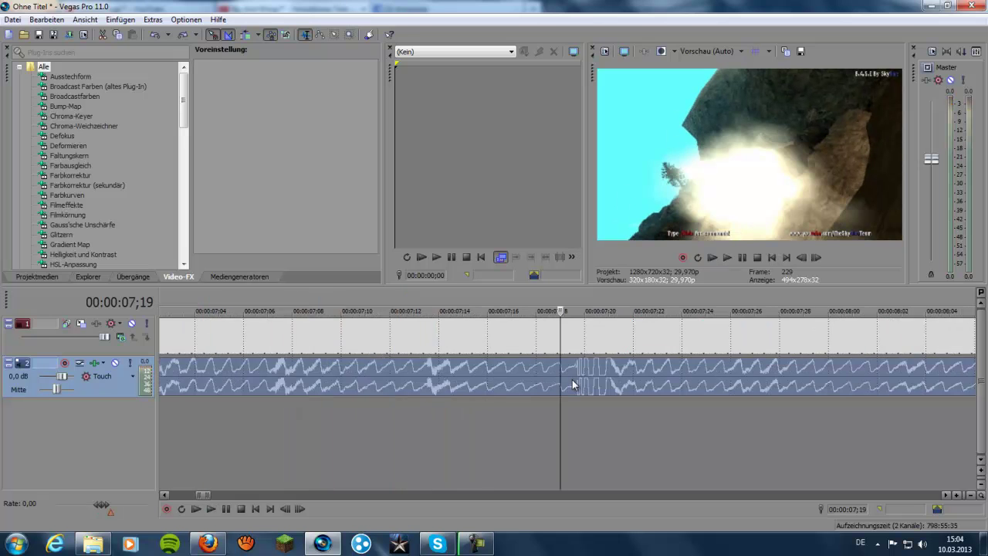
scroll(400, 394, "up", 5)
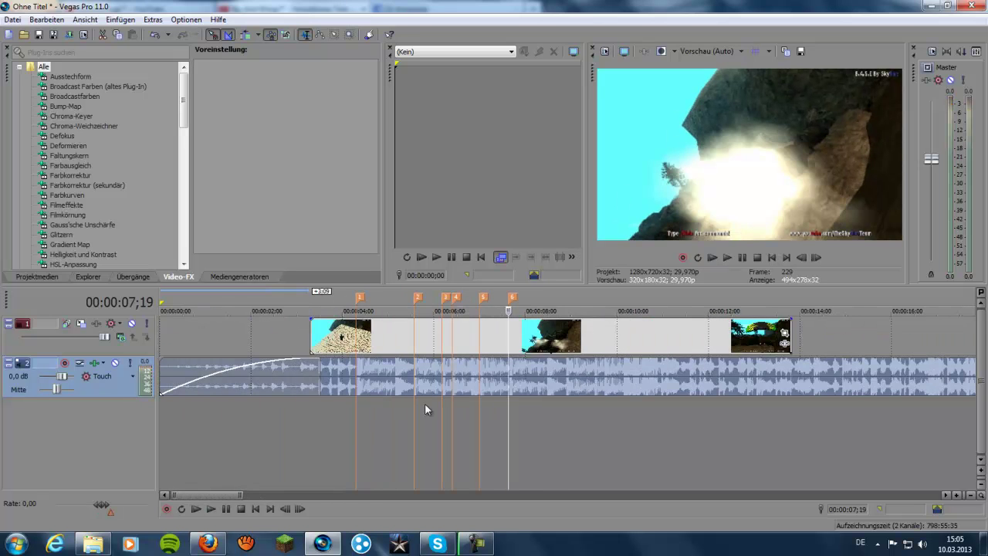
- Add a fade-in of about half a second to the video clip's start at 00:00:03;09 and play it back
scroll(400, 394, "down", 2)
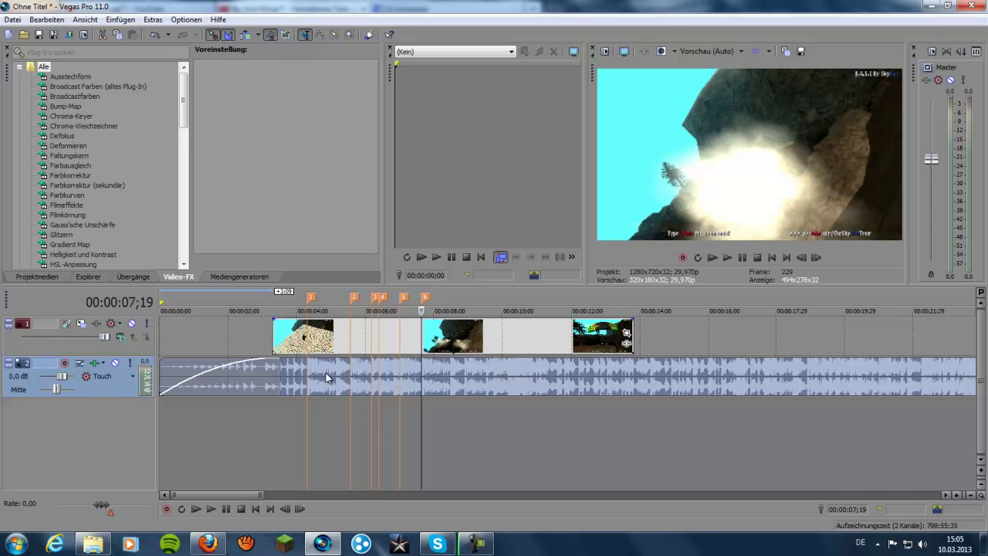
left_click(288, 340)
scroll(332, 353, "up", 2)
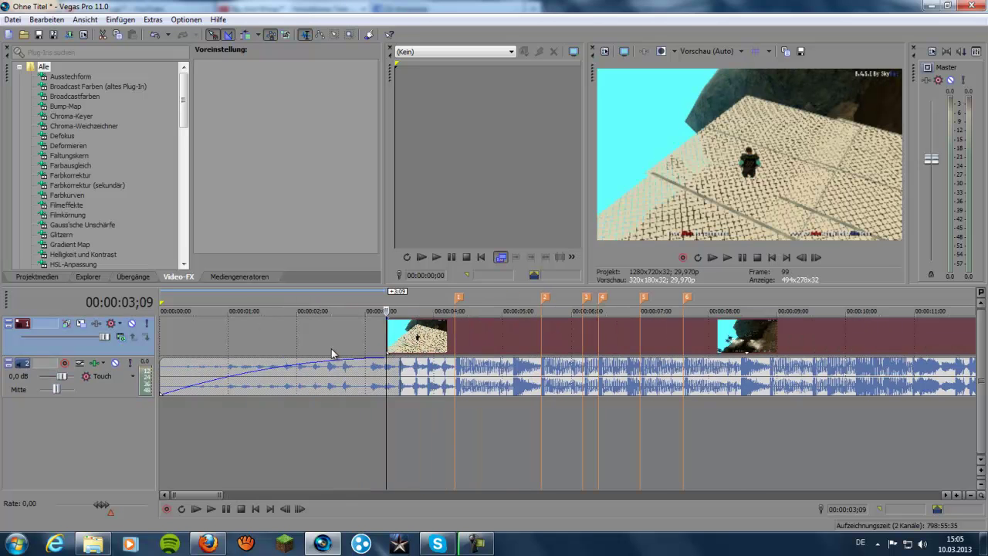
left_click_drag(387, 320, 422, 323)
key("space")
key("space")
- Trim about 3 seconds off the video clip's opening, start it at the first marker at 00:00:04;09, and play back the transition
left_click(456, 341)
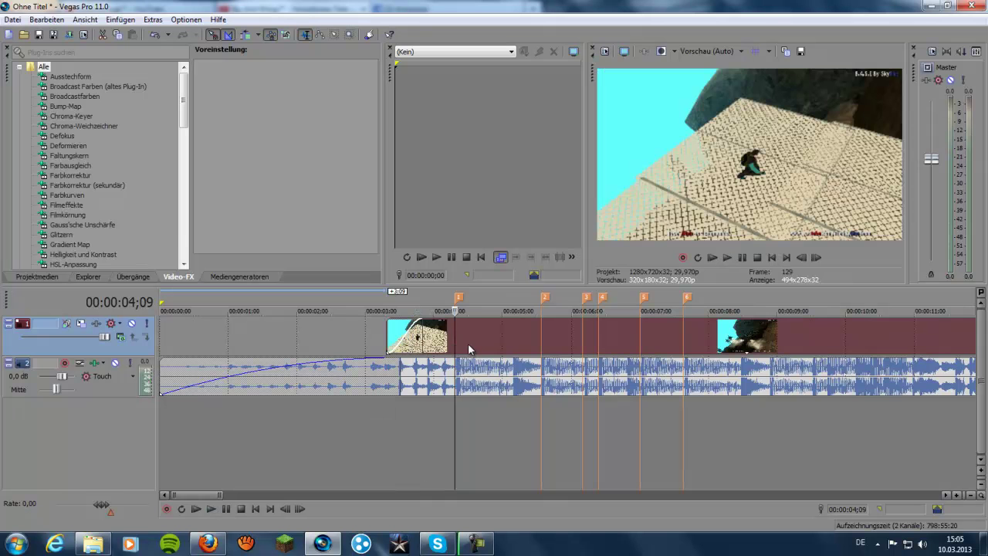
mouse_move(389, 340)
left_mouse_down()
mouse_move(625, 345)
mouse_move(599, 348)
mouse_move(657, 336)
mouse_move(427, 334)
left_mouse_up()
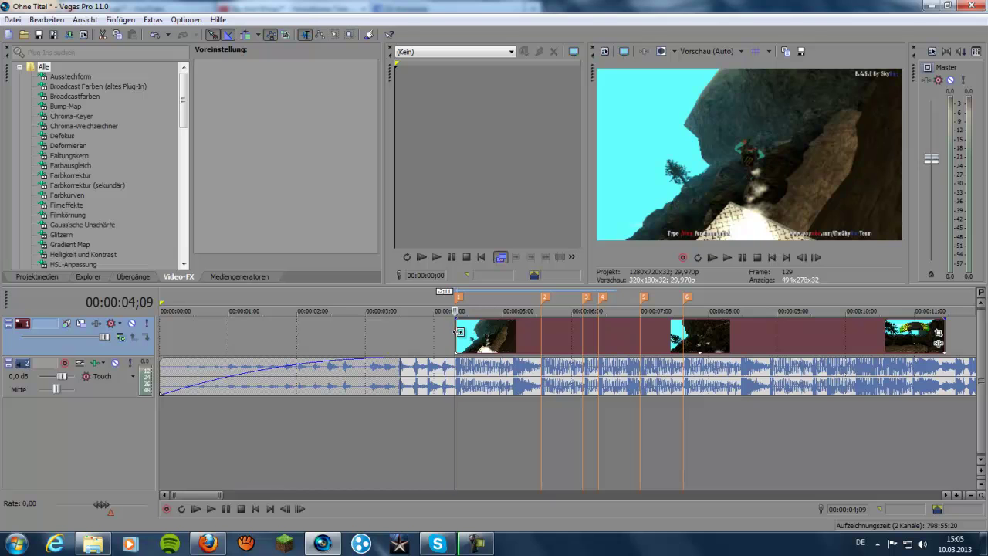
left_click(422, 340)
left_click(341, 335)
key("space")
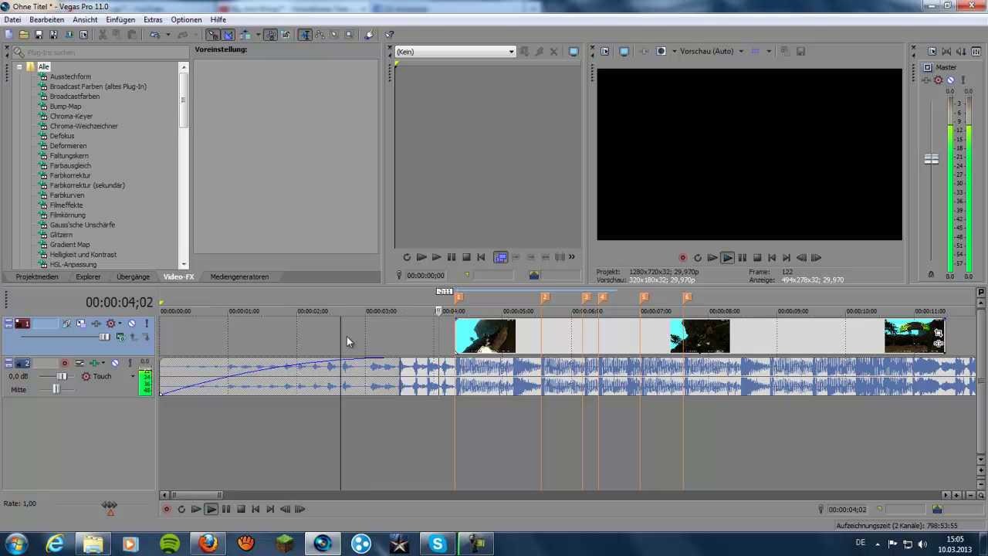
- Stop playback, select the video clip at its start at 00:00:04;09, and open its Panorama/Cropping window, repositioned and enlarged
key("space")
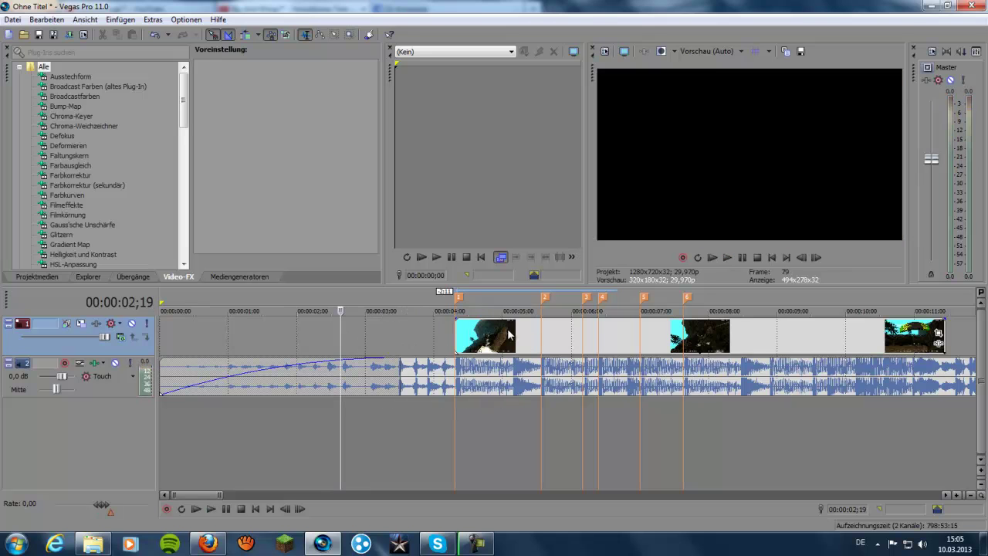
double_click(459, 332)
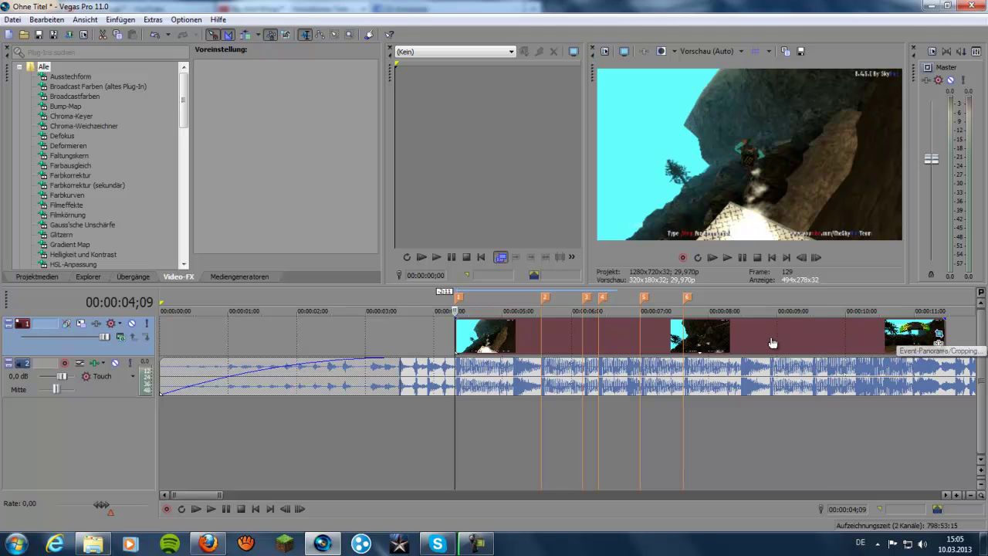
left_click(938, 333)
left_click_drag(774, 119, 307, 119)
left_click_drag(340, 238, 391, 210)
left_click(377, 117)
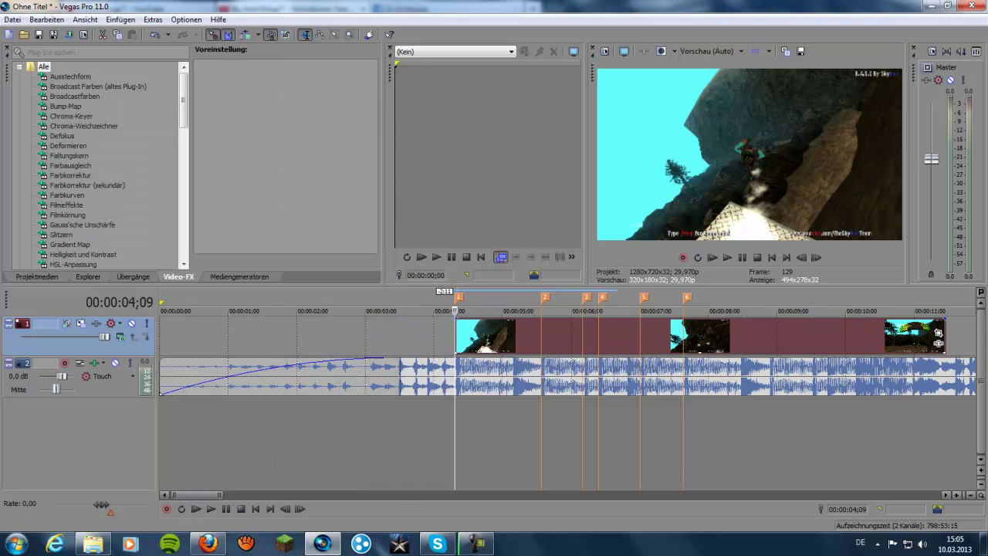
left_click(940, 334)
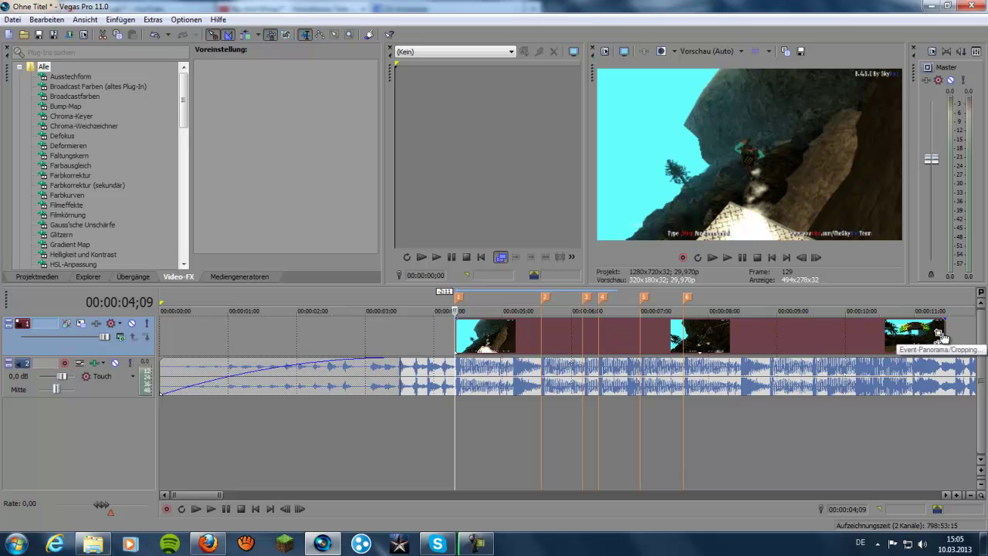
left_click(940, 334)
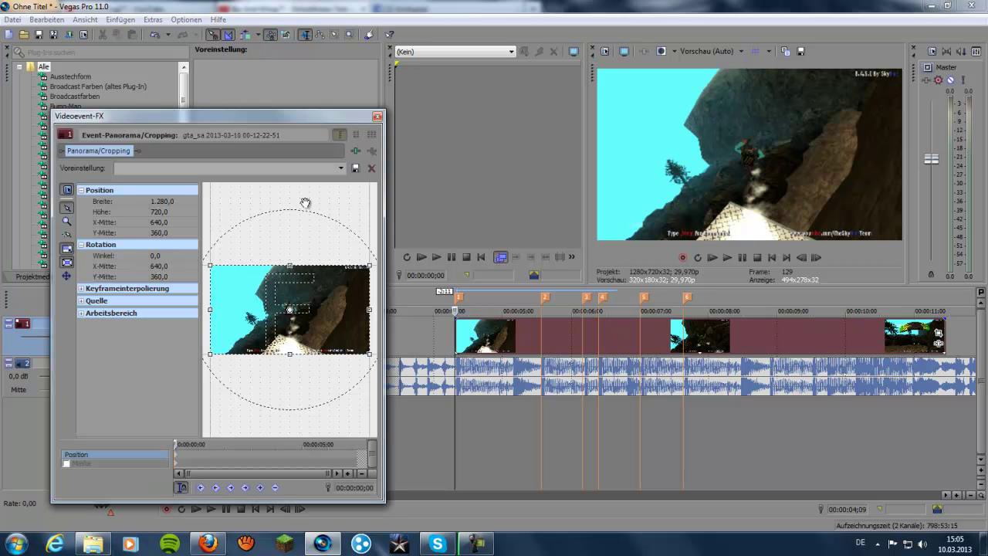
left_click_drag(384, 110, 433, 89)
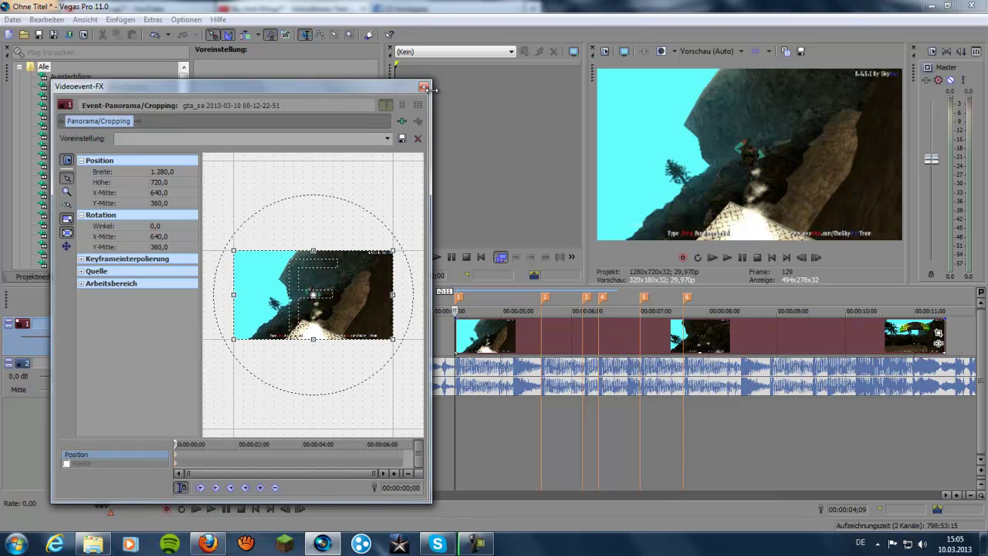
- Crop the clip's opening frame to about 1,021 × 574 pixels for a closer view and play it back from 00:00:04;02
left_click(182, 488)
mouse_move(175, 442)
left_mouse_down()
mouse_move(193, 441)
mouse_move(172, 442)
left_mouse_up()
scroll(299, 449, "up", 3)
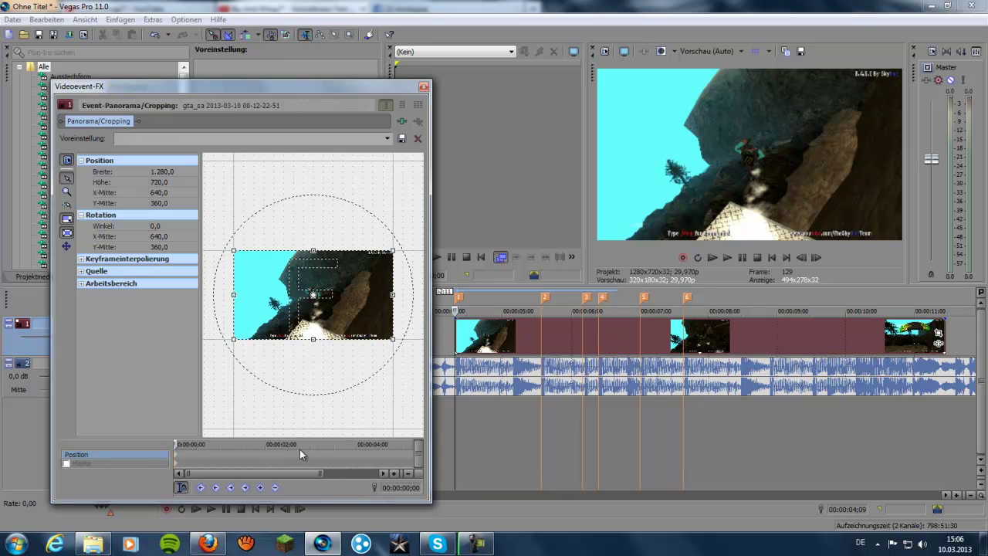
left_click_drag(394, 250, 377, 257)
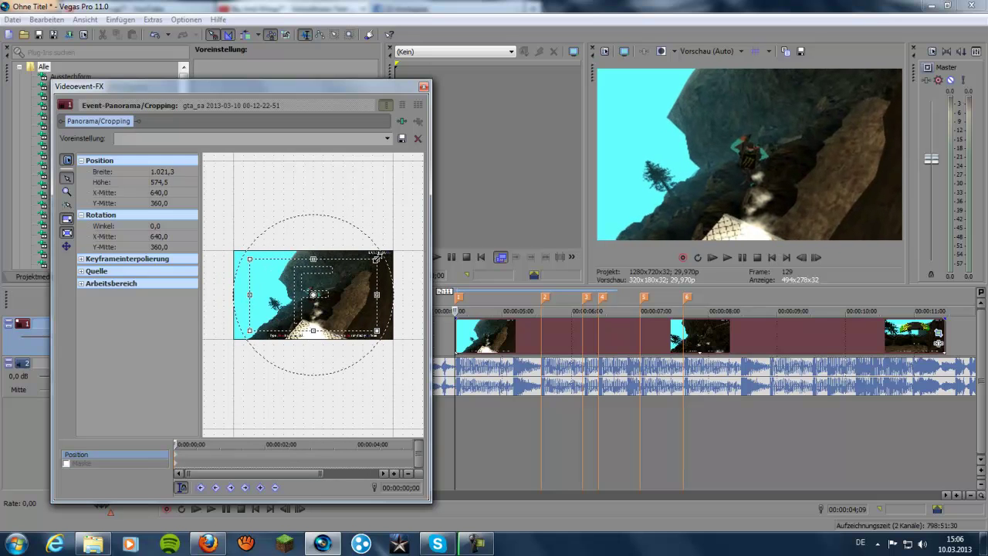
left_click(436, 326)
key("space")
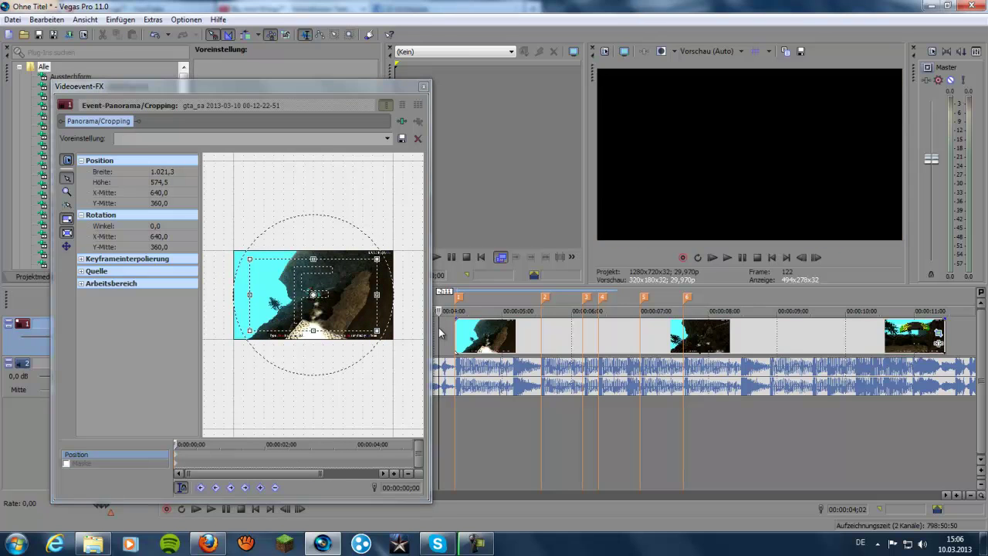
key("space")
- Add a crop keyframe at 00:00:01;02 in the clip that restores the full 1,280 × 720 frame
left_click(177, 460)
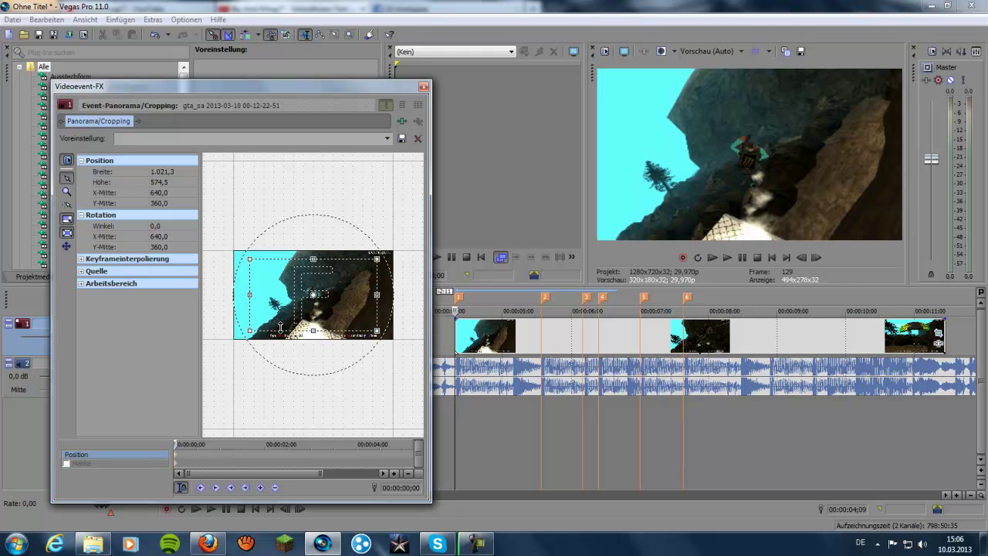
left_click_drag(177, 444, 222, 445)
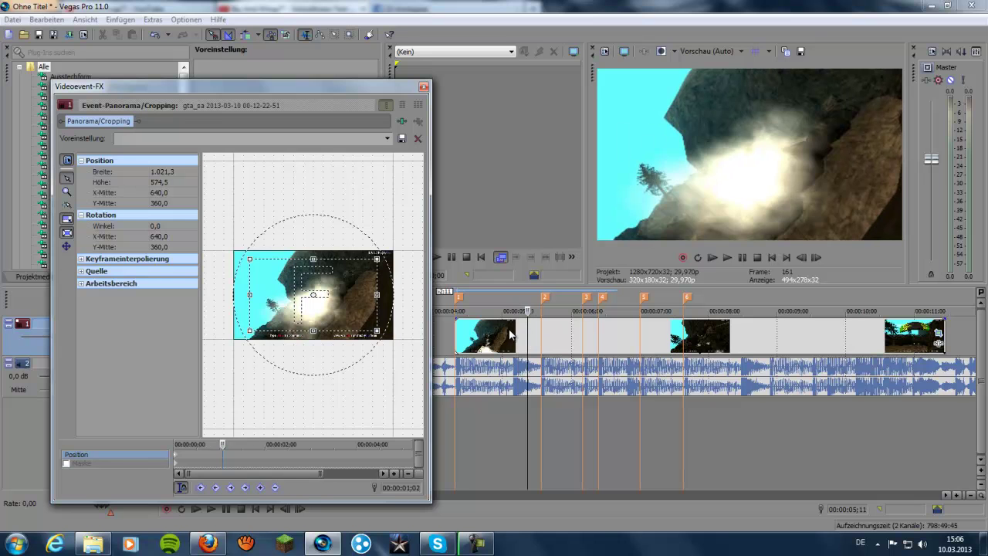
right_click(363, 277)
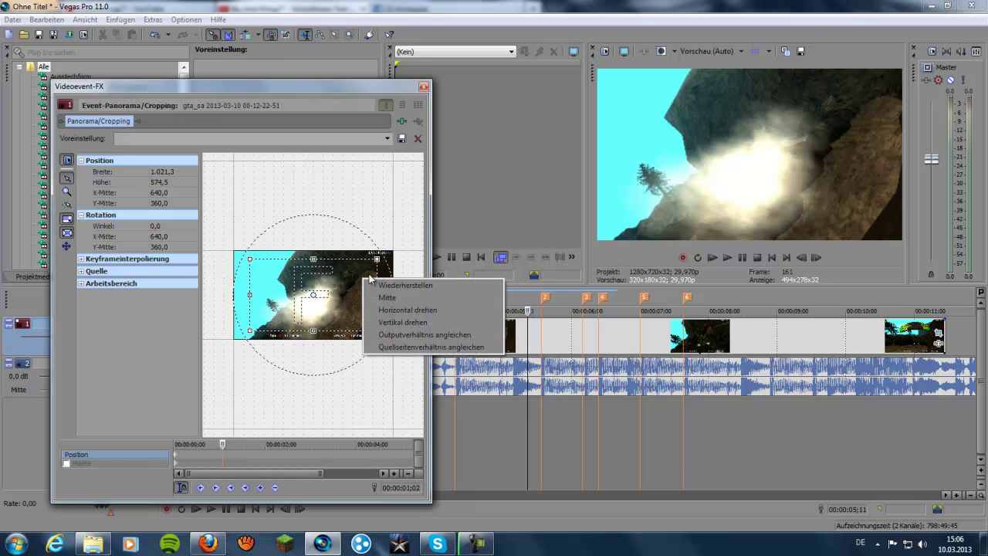
right_click(340, 284)
right_click(336, 283)
left_click(355, 288)
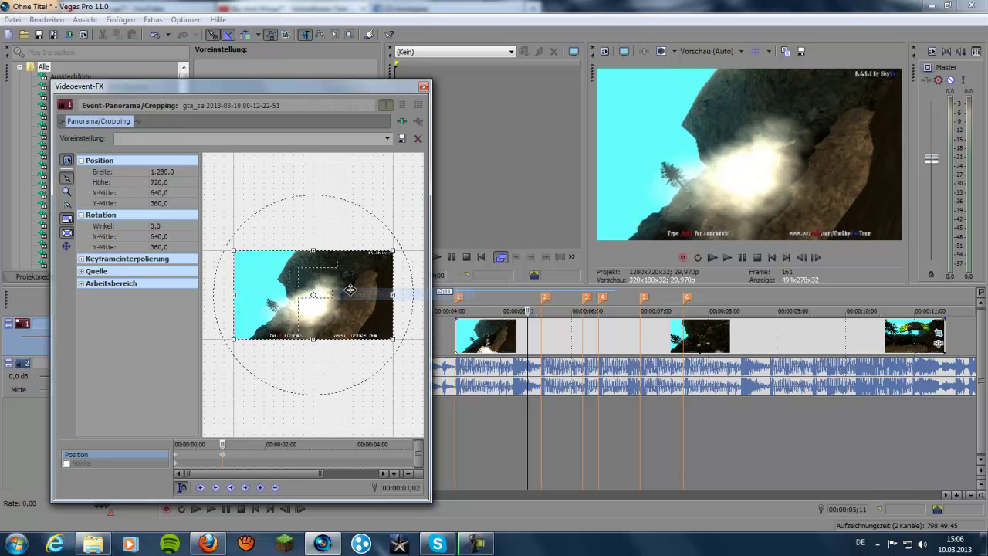
- Try the Halten interpolation on the 00:00:01;02 crop keyframe and return it to Linear
mouse_move(223, 445)
left_mouse_down()
mouse_move(157, 456)
mouse_move(223, 460)
left_mouse_up()
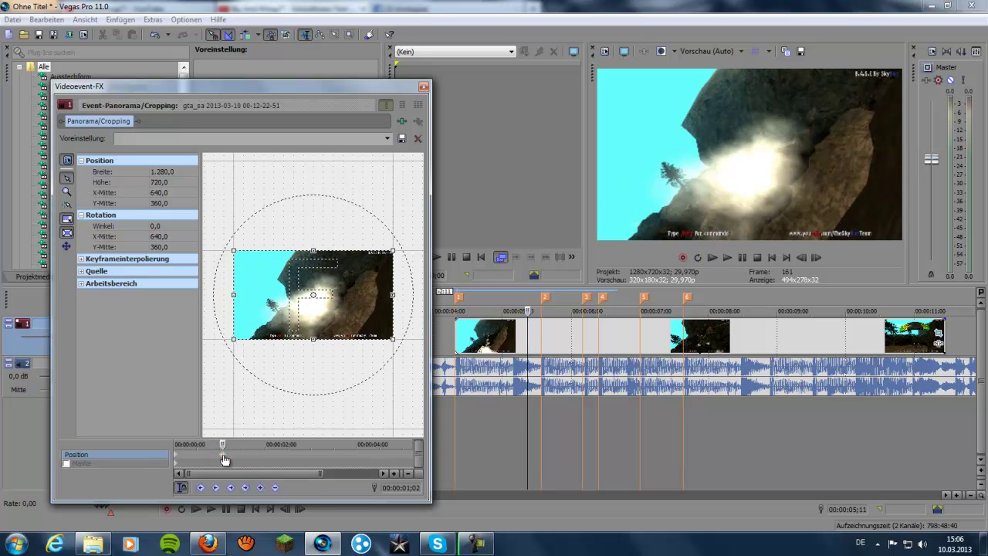
right_click(224, 460)
left_click(254, 448)
right_click(224, 457)
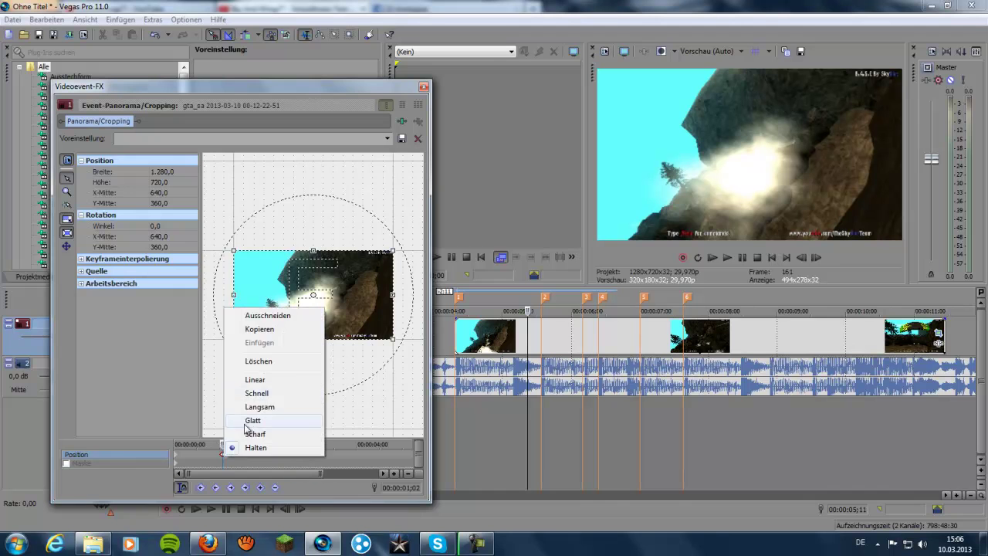
left_click(272, 379)
- Add a crop keyframe of about 838 × 471 pixels at 00:00:01;29 and set the 00:00:01;02 keyframe's interpolation to Halten
left_click_drag(221, 444, 264, 446)
left_click_drag(390, 253, 360, 276)
left_click_drag(264, 445, 228, 460)
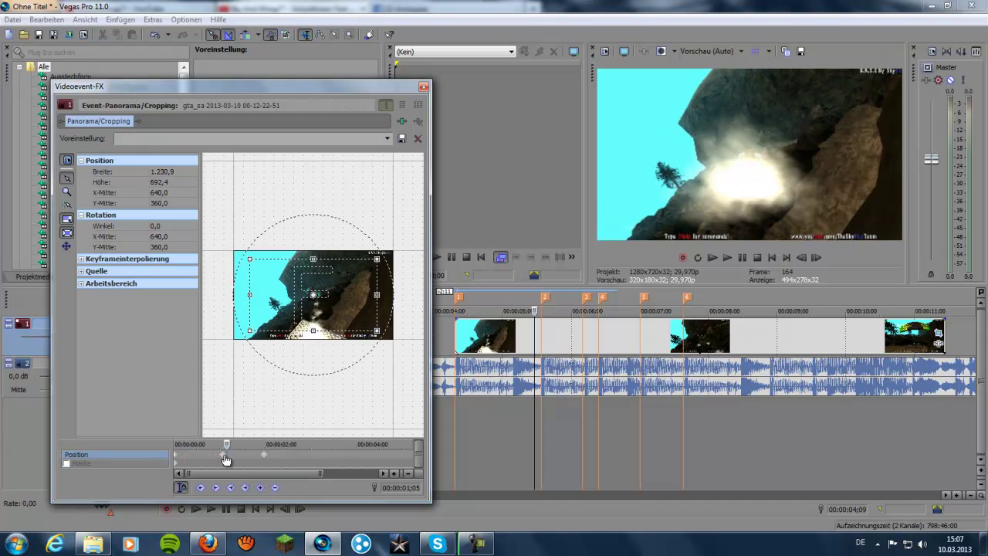
right_click(225, 460)
left_click(246, 452)
- Check the crop keyframes and move the last, tighter one to 00:00:01;08, in line with the second beat marker
left_click(177, 444)
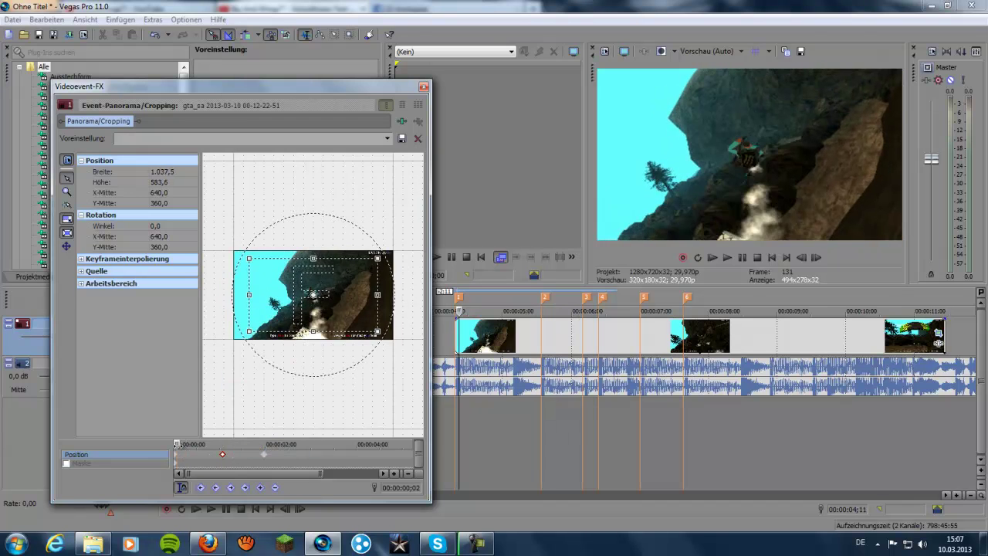
left_click(222, 456)
left_click(223, 457)
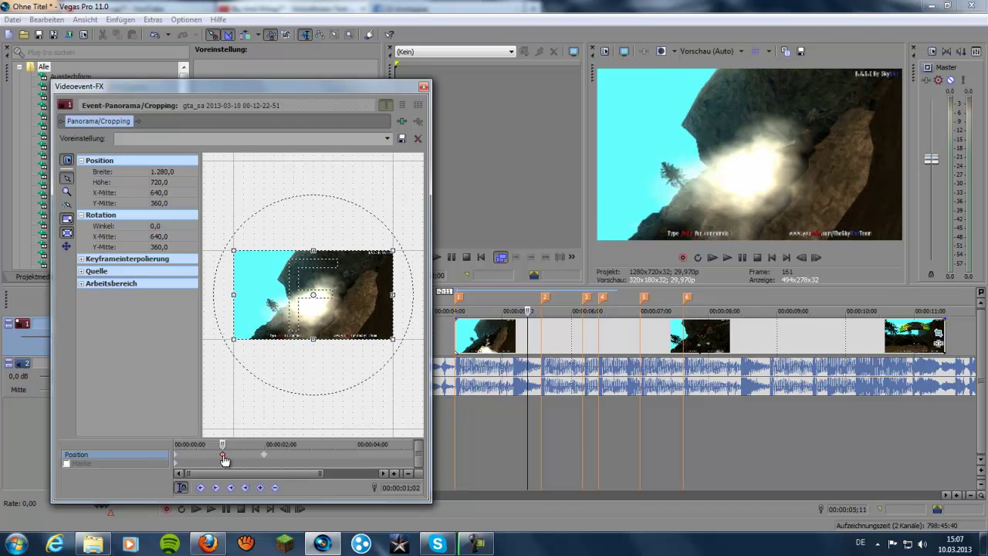
left_click(260, 446)
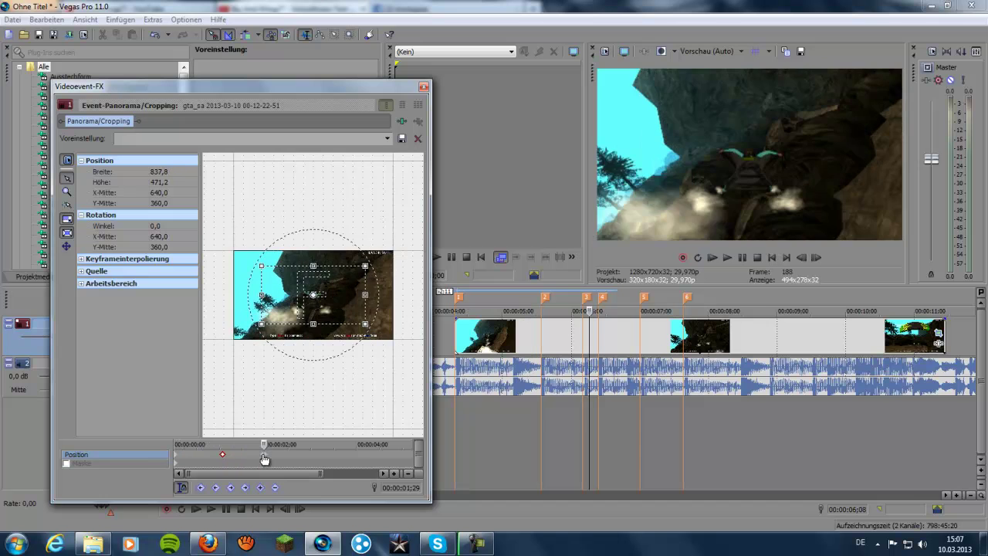
left_click_drag(244, 446, 265, 464)
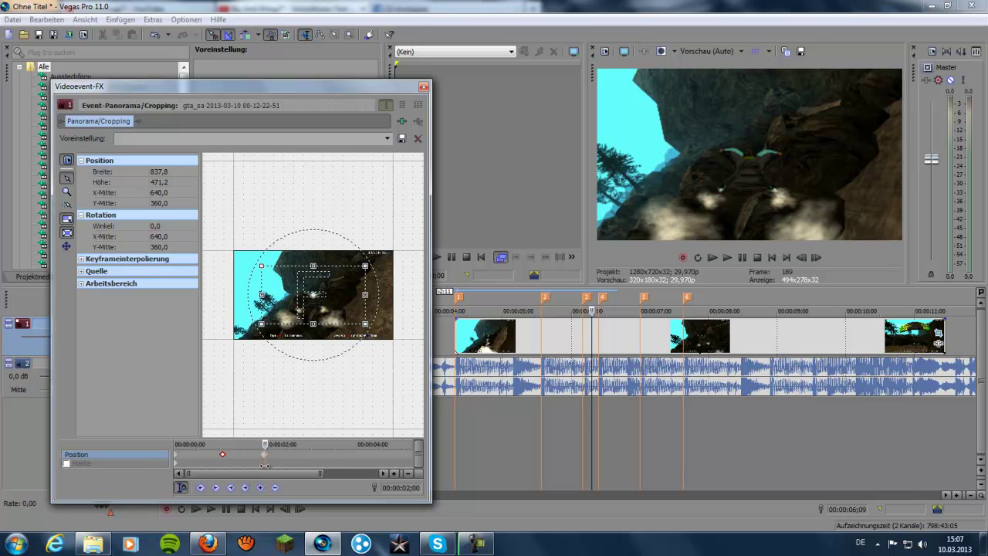
left_click(264, 455)
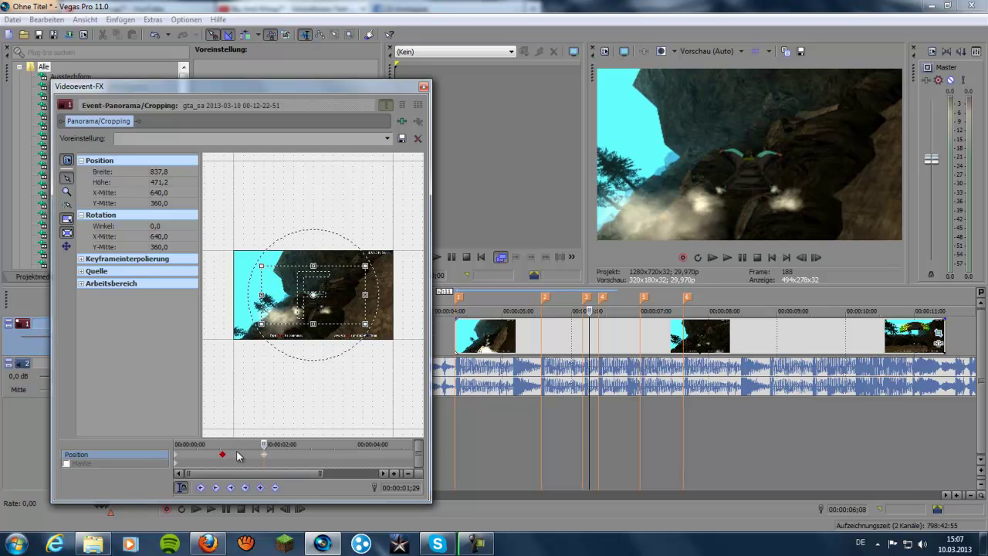
left_click_drag(264, 445, 232, 444)
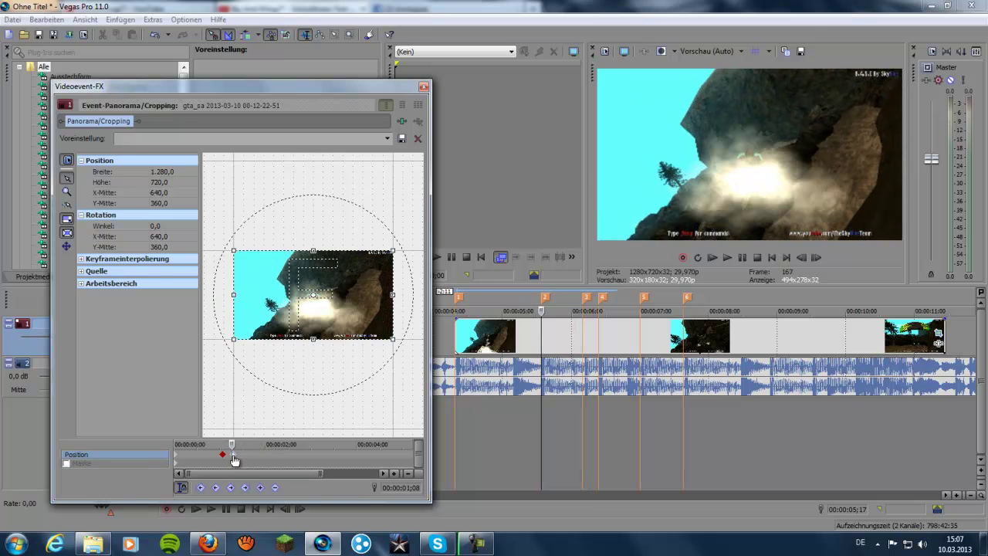
- Add a crop keyframe at 00:00:01;23 that restores the full 1,280 × 720 frame, with its interpolation set to Halten
scroll(236, 460, "up", 5)
left_click_drag(300, 454, 334, 444)
scroll(290, 454, "down", 3)
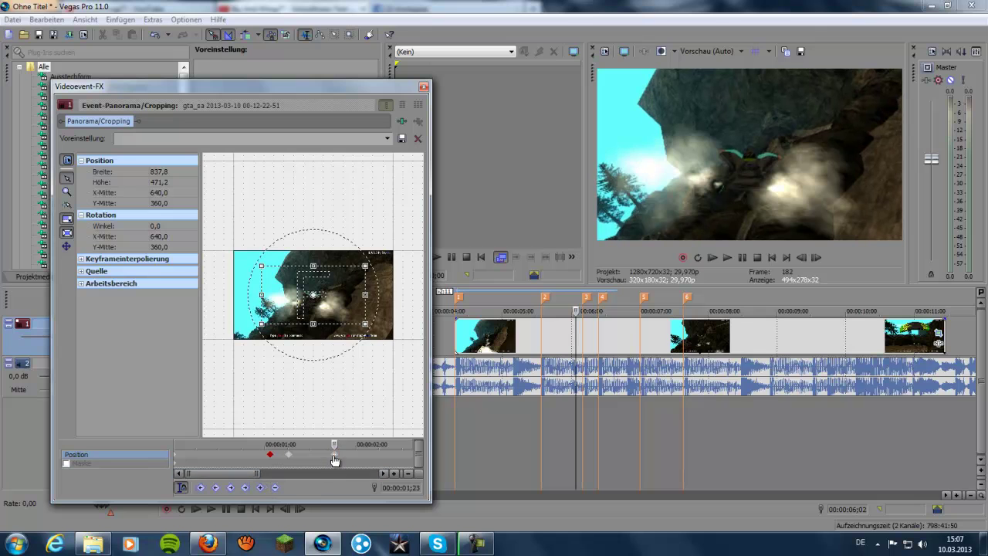
right_click(334, 459)
left_click(346, 452)
right_click(324, 305)
left_click(344, 315)
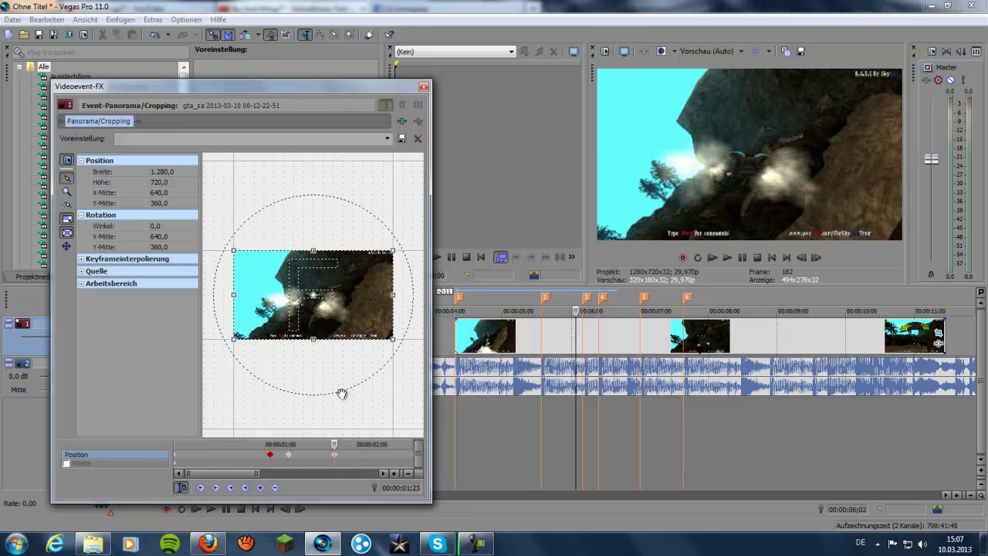
right_click(333, 460)
left_click(347, 452)
- Close the Panorama/Cropping window and play back the zoom effects from 00:00:03;19
left_click_drag(335, 446, 181, 447)
left_click(423, 86)
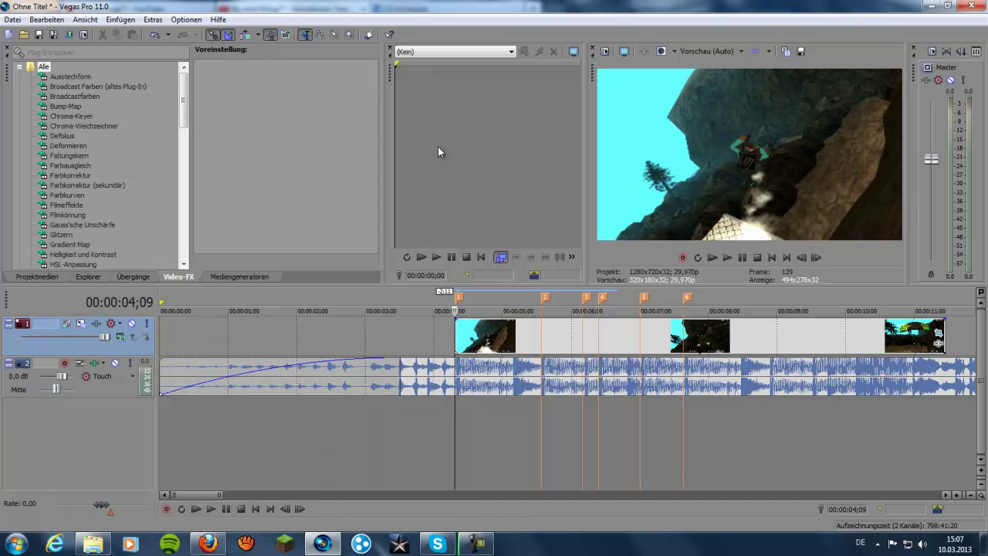
left_click(409, 334)
scroll(409, 334, "down", 3)
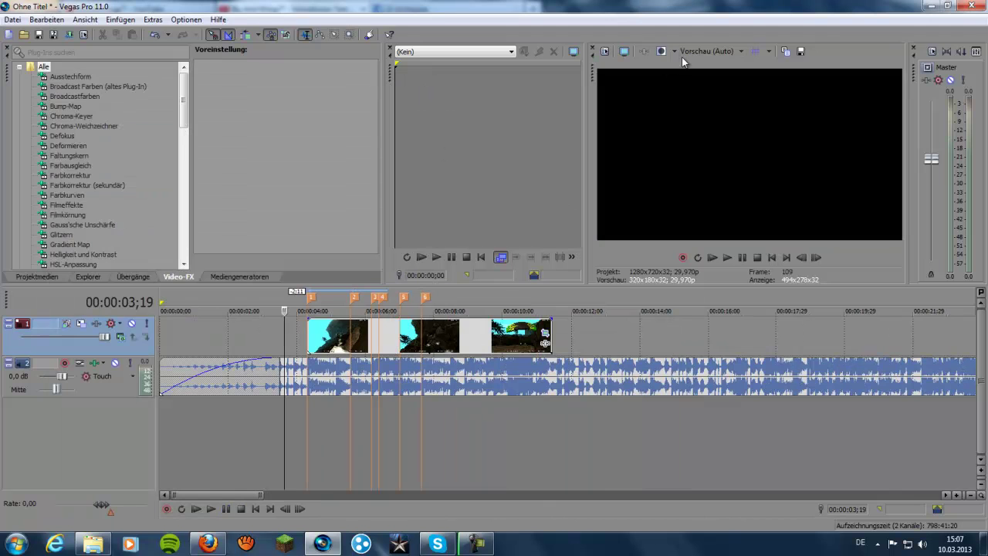
key("space")
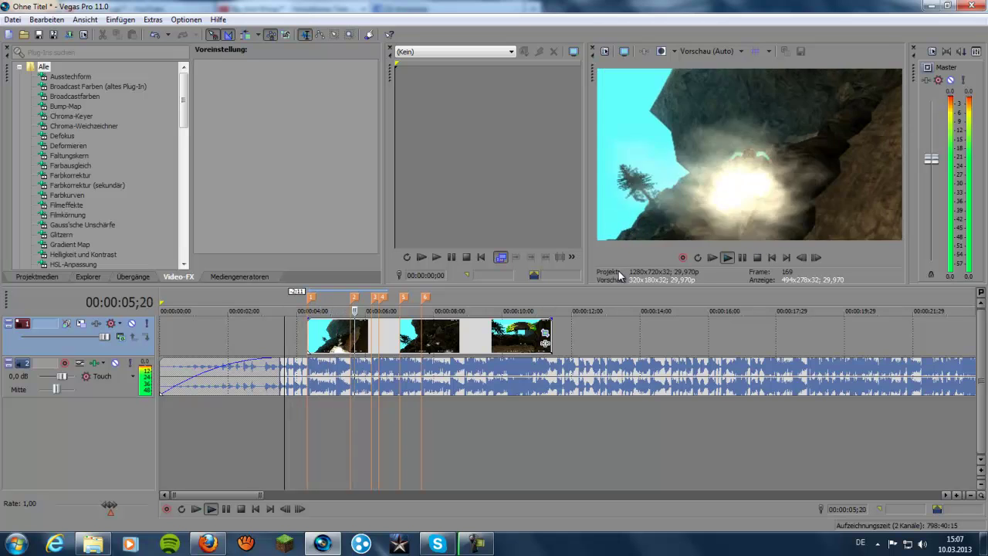
key("space")
- Widen the crop at the second beat marker, 00:00:05;17, to about 987 × 555 pixels and close the crop window
left_click(351, 330)
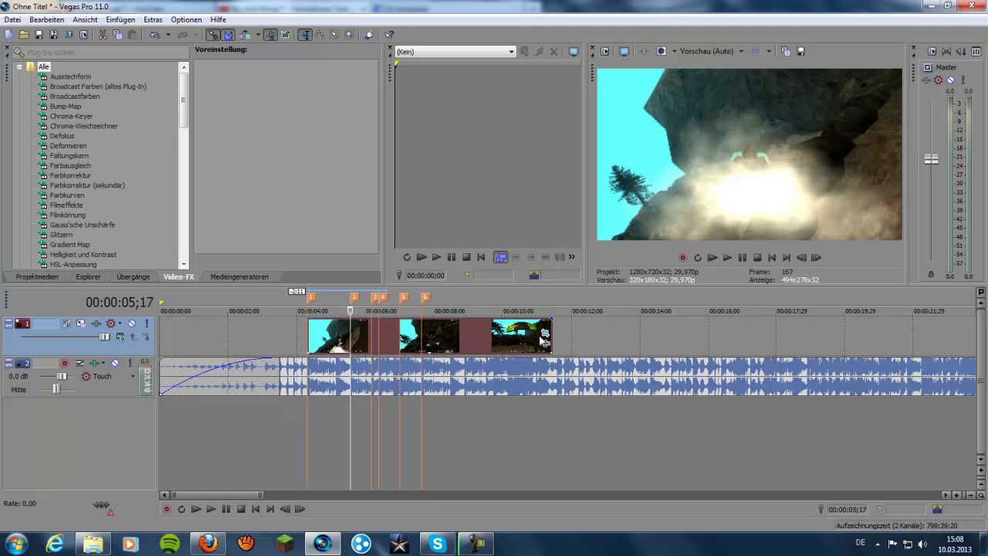
left_click(545, 333)
left_click_drag(381, 261, 392, 242)
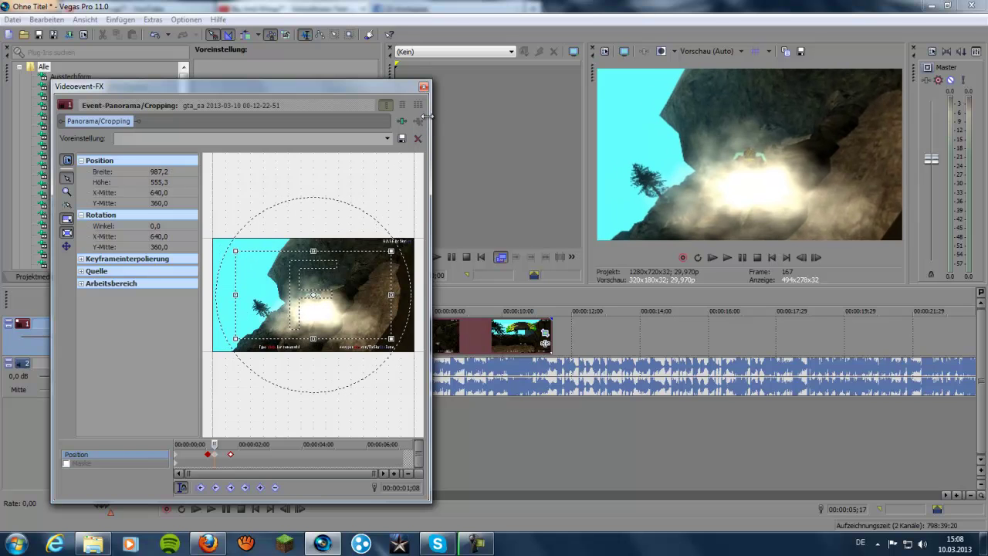
left_click(423, 88)
- Play back the clip's beat-synced zooms repeatedly from 00:00:03;26
left_click(307, 330)
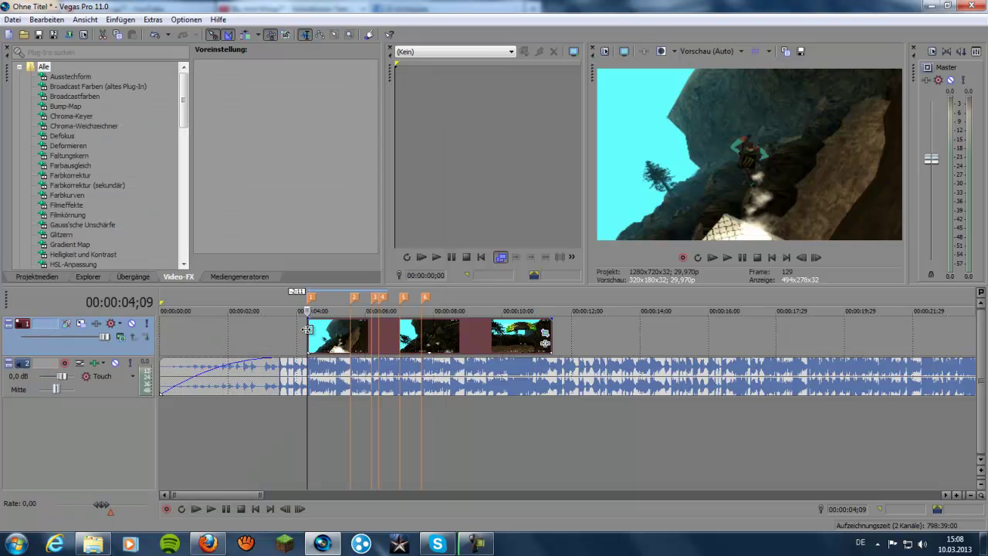
left_click(293, 340)
key("space")
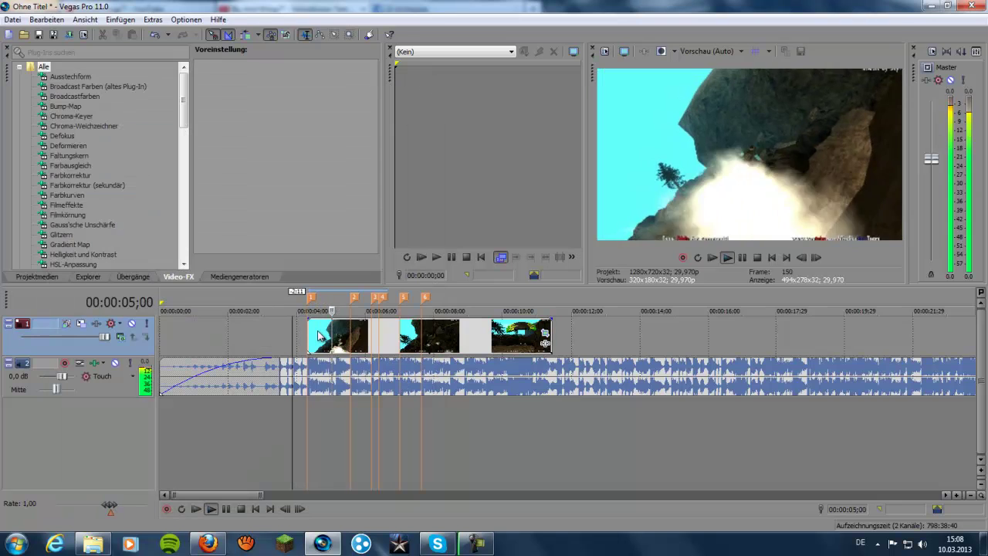
key("space")
key("space")
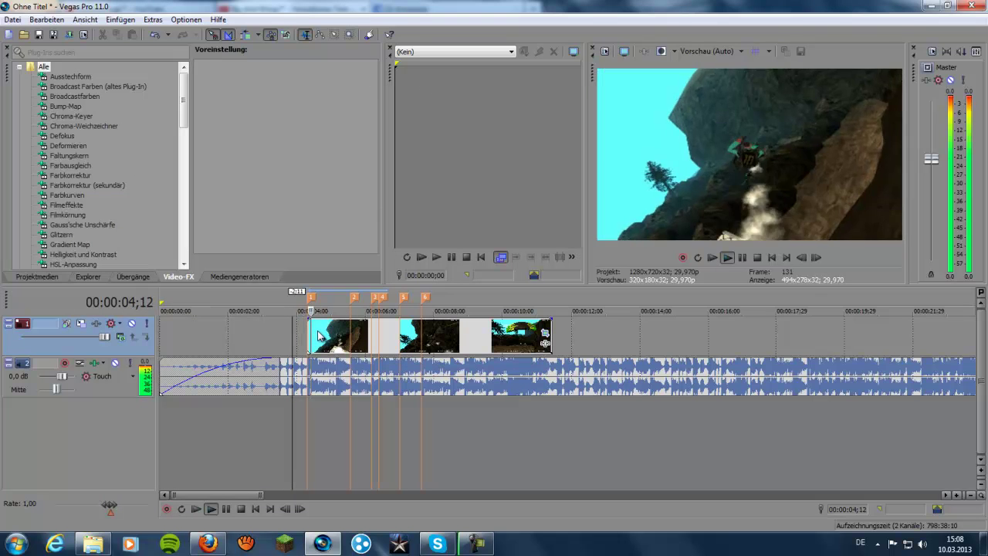
key("space")
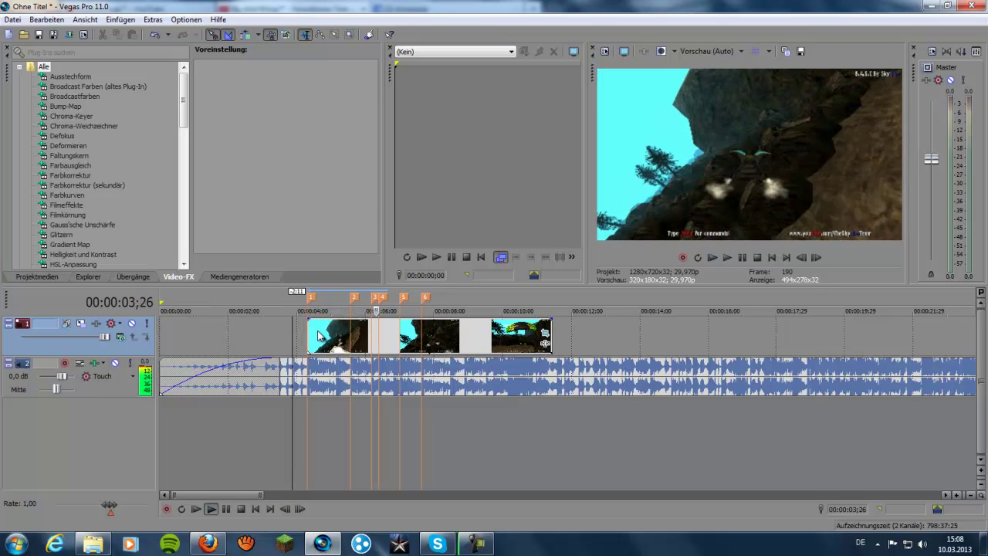
- Open the clip's Panorama/Cropping window at the second beat marker and narrow it to uncover the timeline's beat markers
left_click(350, 334)
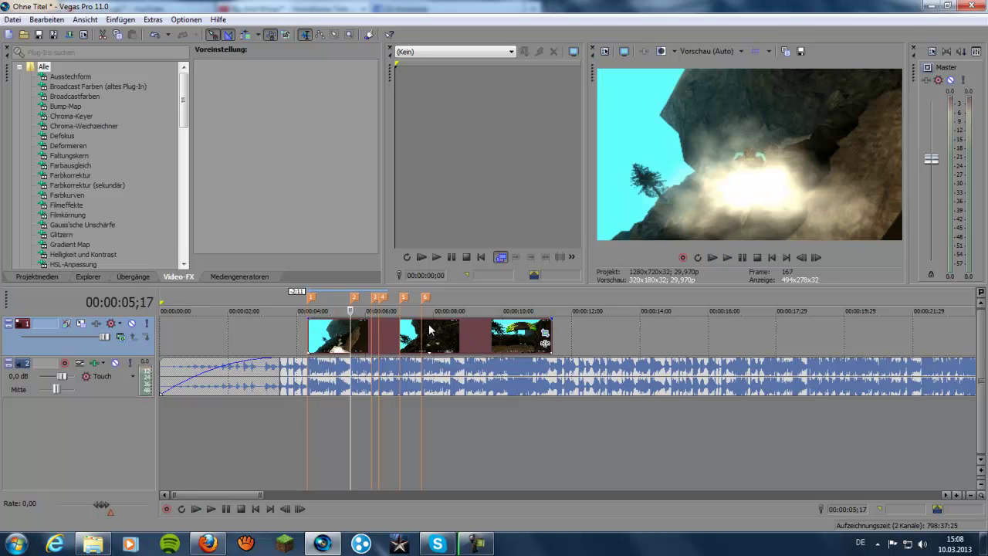
left_click(545, 333)
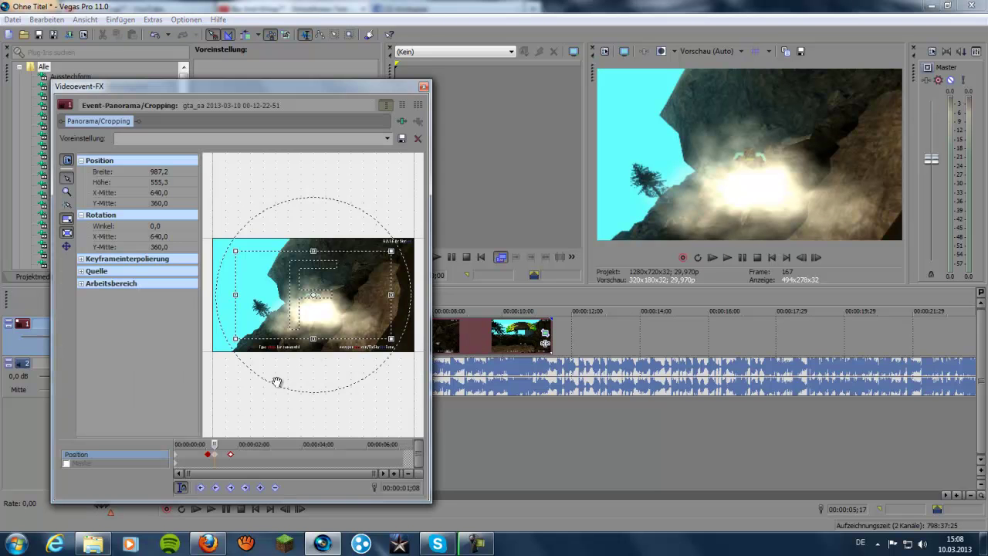
left_click(244, 457)
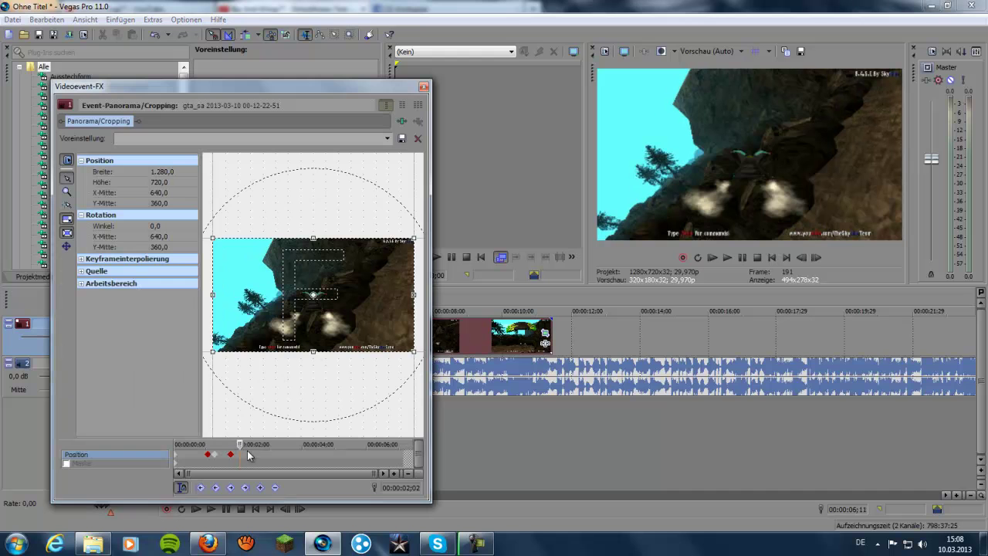
scroll(273, 424, "up", 1)
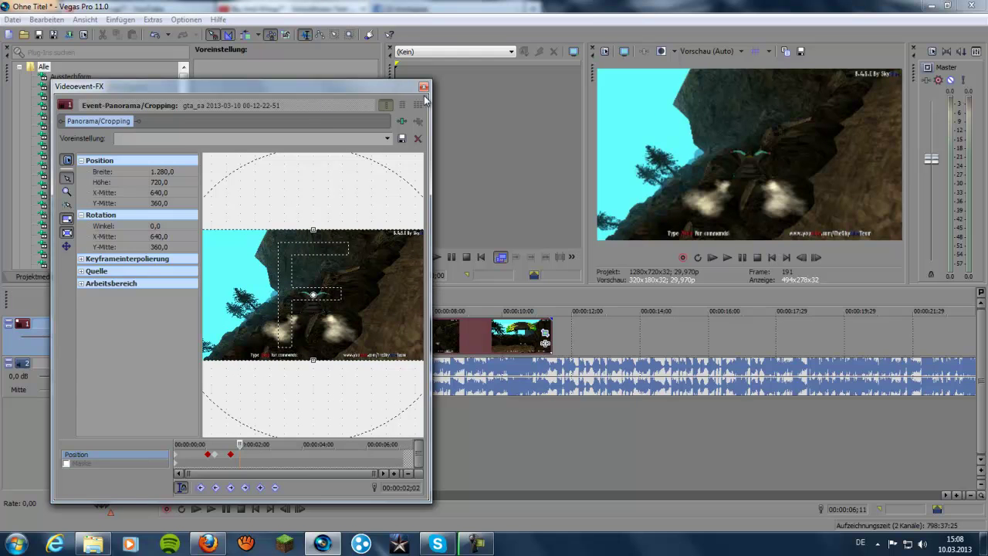
left_click_drag(432, 99, 338, 99)
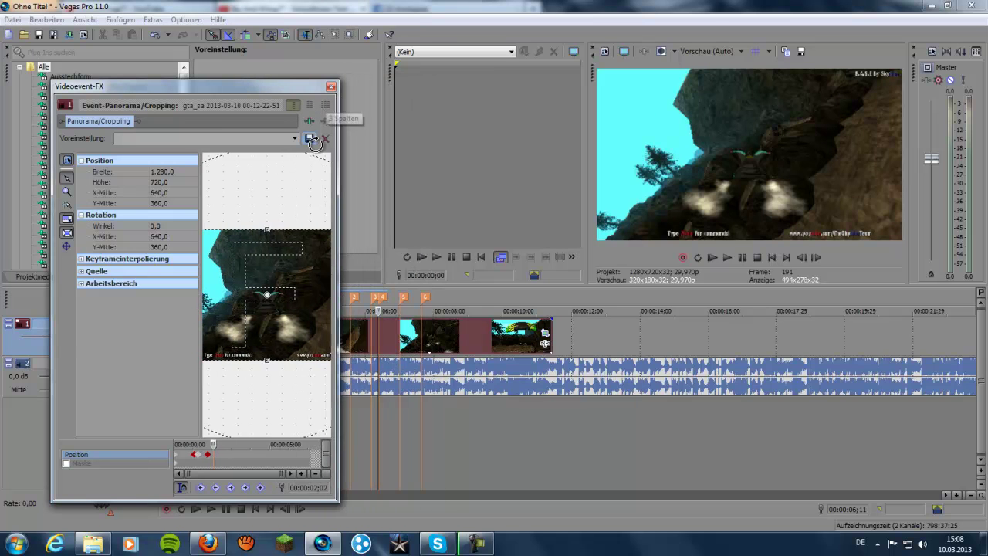
- Copy the full-frame crop keyframe that ends the zoom at the second beat marker
left_click(196, 457)
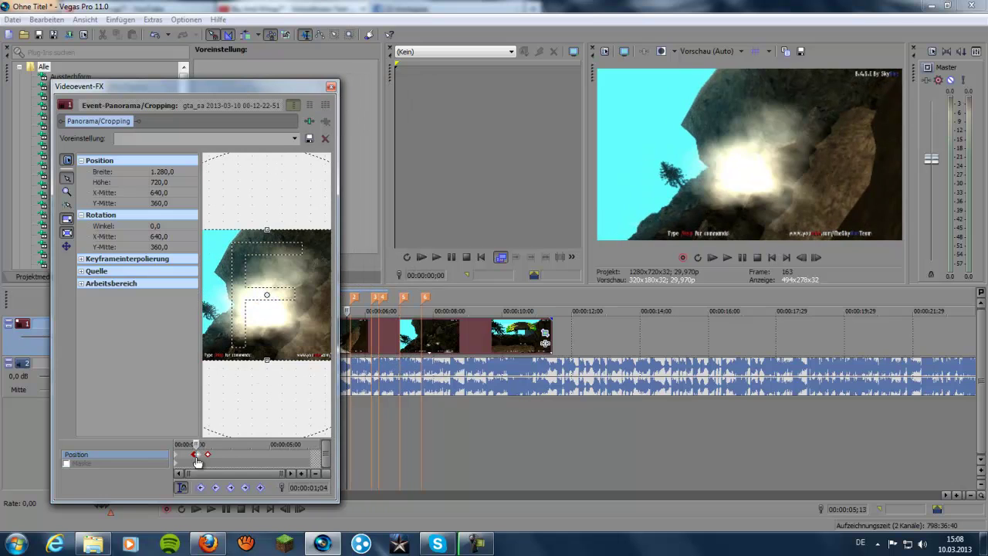
left_click_drag(196, 445, 209, 454)
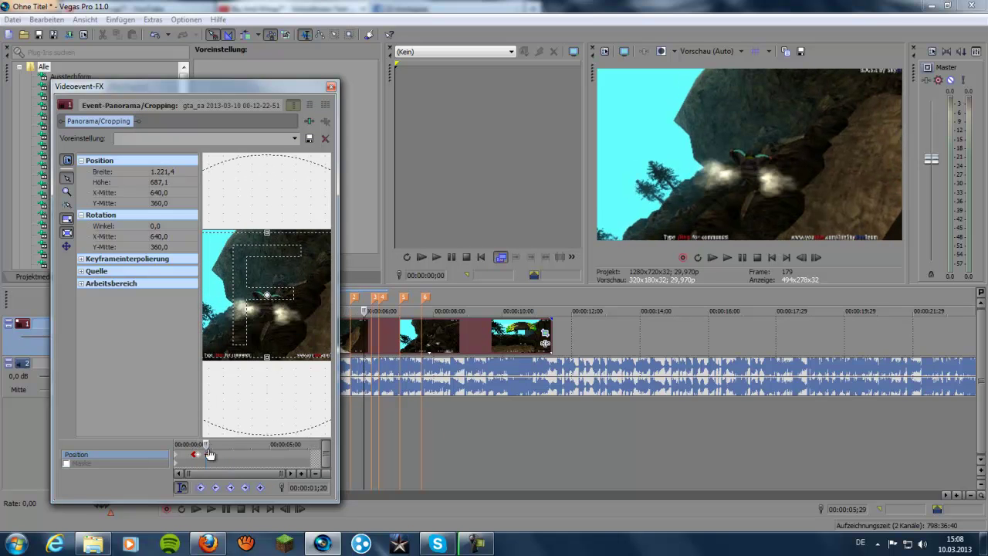
right_click(209, 455)
left_click(245, 331)
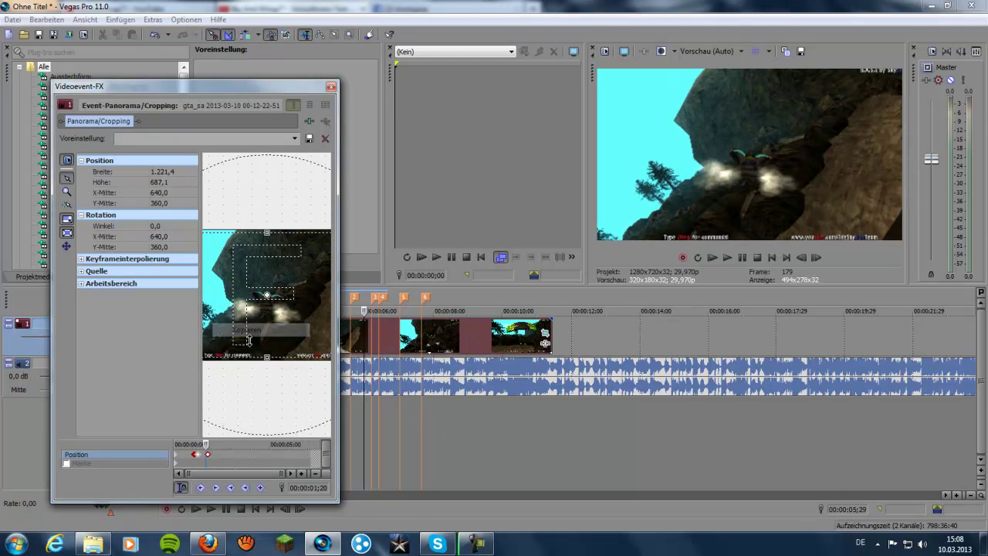
- Paste crop keyframes around the third beat marker so the clip zooms in there and returns to the full frame
left_click_drag(204, 447, 209, 446)
scroll(347, 390, "up", 6)
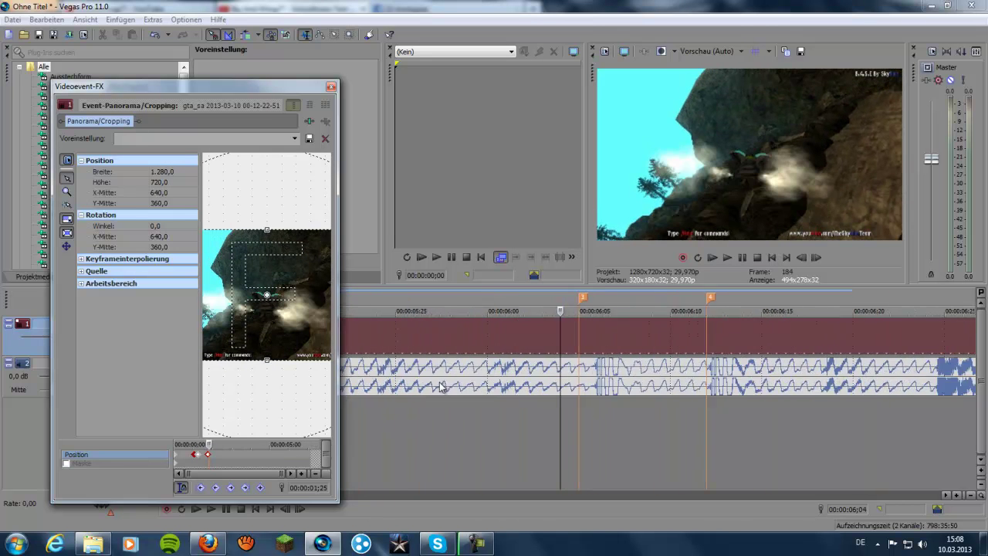
scroll(215, 454, "up", 4)
left_click_drag(242, 444, 304, 442)
key("ctrl+v")
left_click_drag(244, 445, 248, 445)
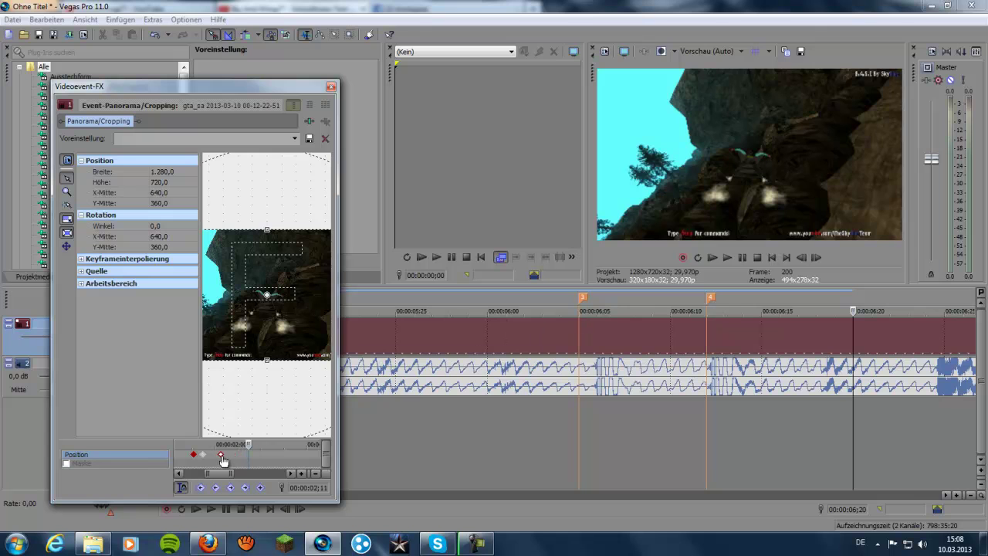
- Move the full-frame keyframe to 00:00:02;00 and paste the fourth beat's zoom keyframe at 00:00:02;03, returning to full frame at 00:00:02;11
left_click(216, 457)
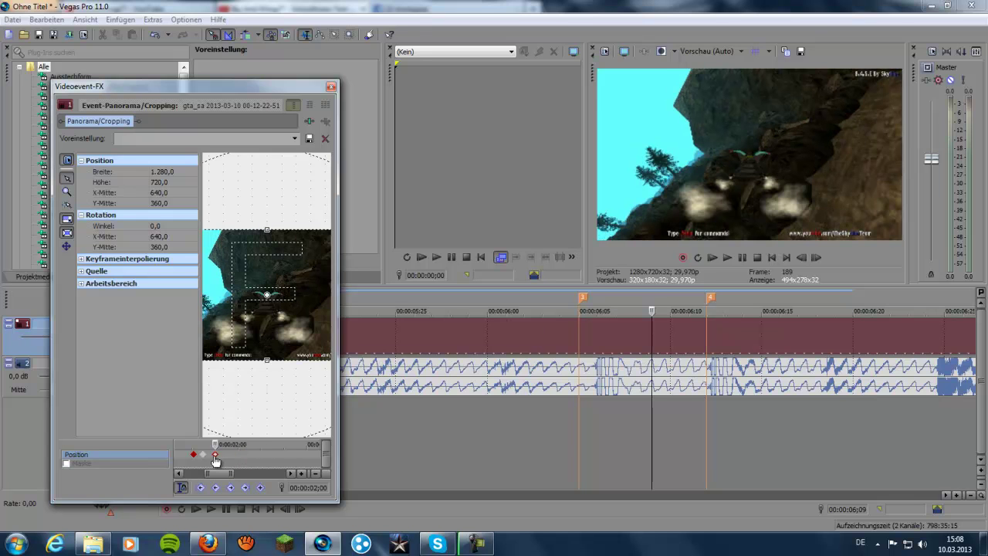
left_click(220, 459)
mouse_move(220, 458)
left_mouse_down()
mouse_move(200, 459)
mouse_move(223, 444)
mouse_move(248, 454)
left_mouse_up()
left_click(222, 457)
key("ctrl+v")
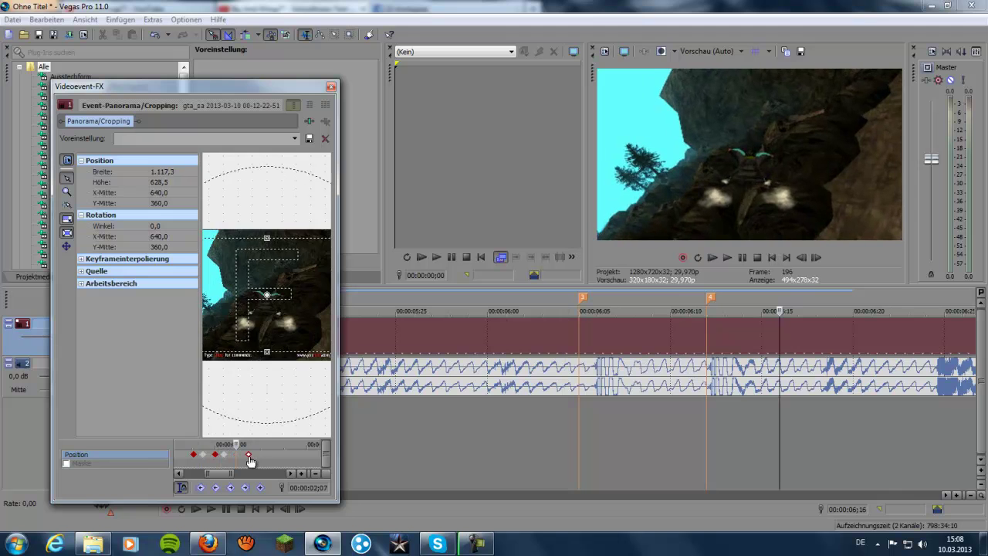
- Close the Panorama/Cropping window and play back the beat-synced zooms from 00:00:04;00
left_click(331, 87)
scroll(449, 339, "down", 6)
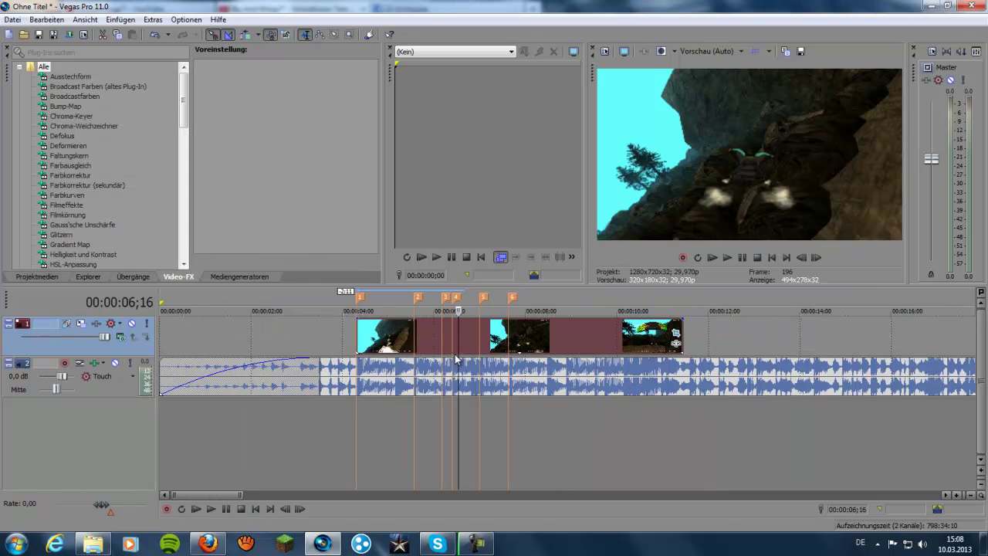
left_click(342, 334)
key("space")
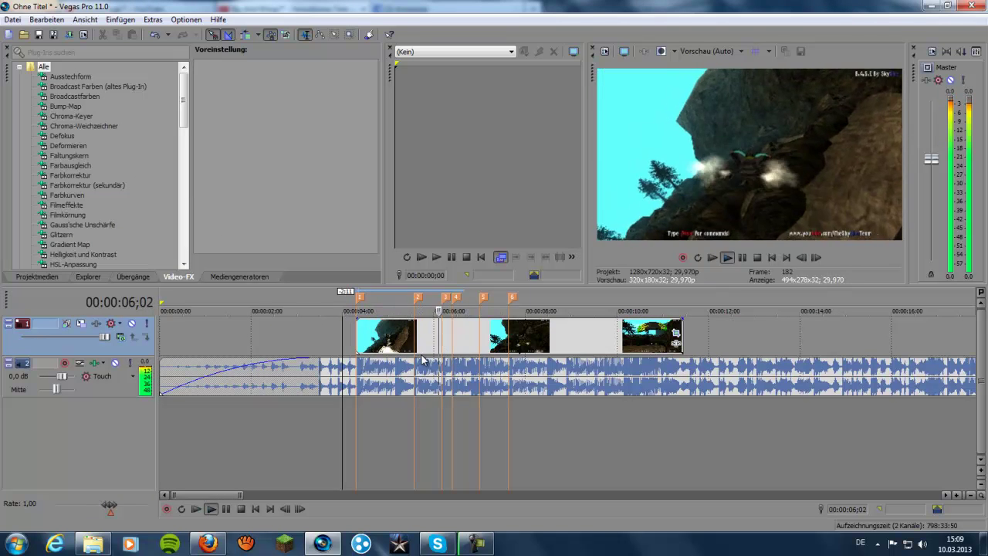
key("space")
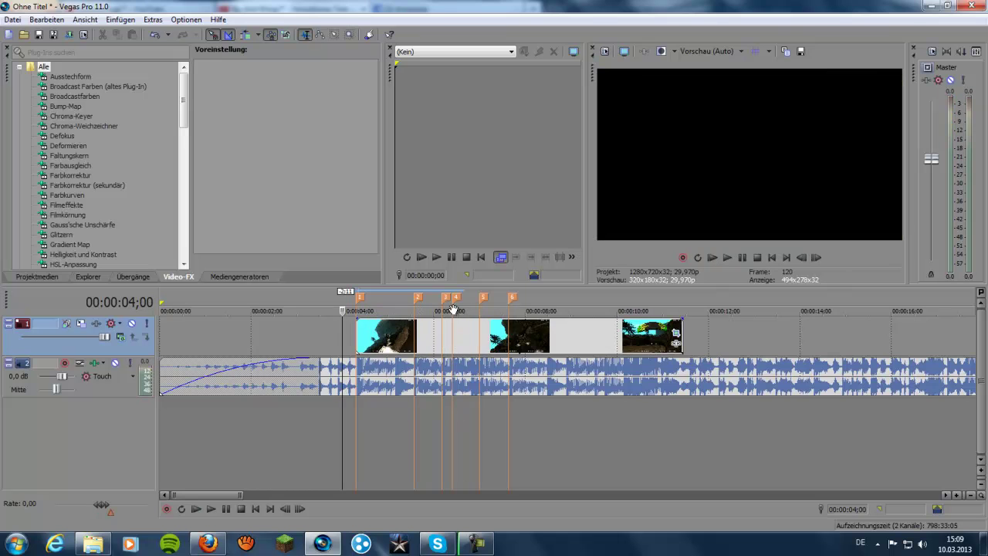
scroll(510, 363, "up", 1)
scroll(522, 363, "down", 2)
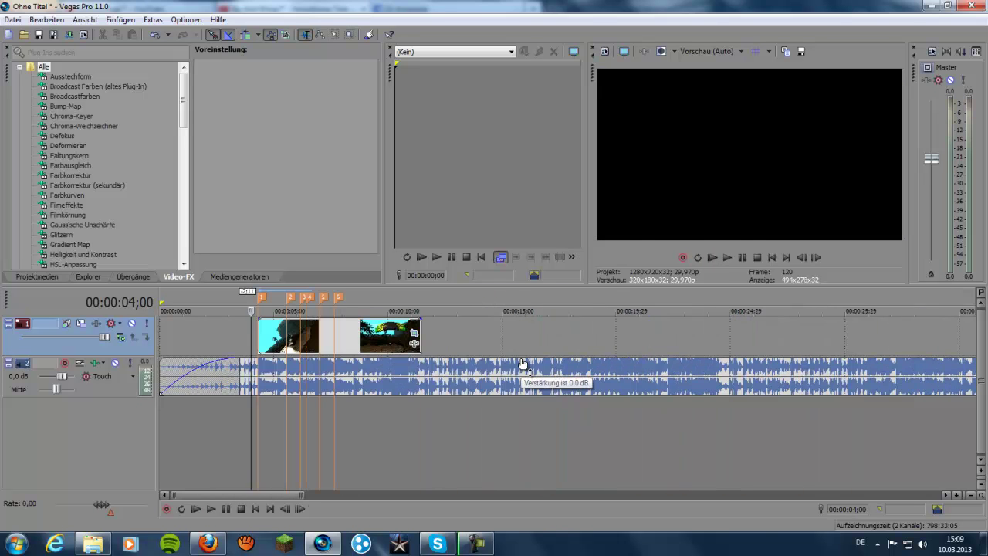
left_click(260, 325)
scroll(339, 359, "up", 3)
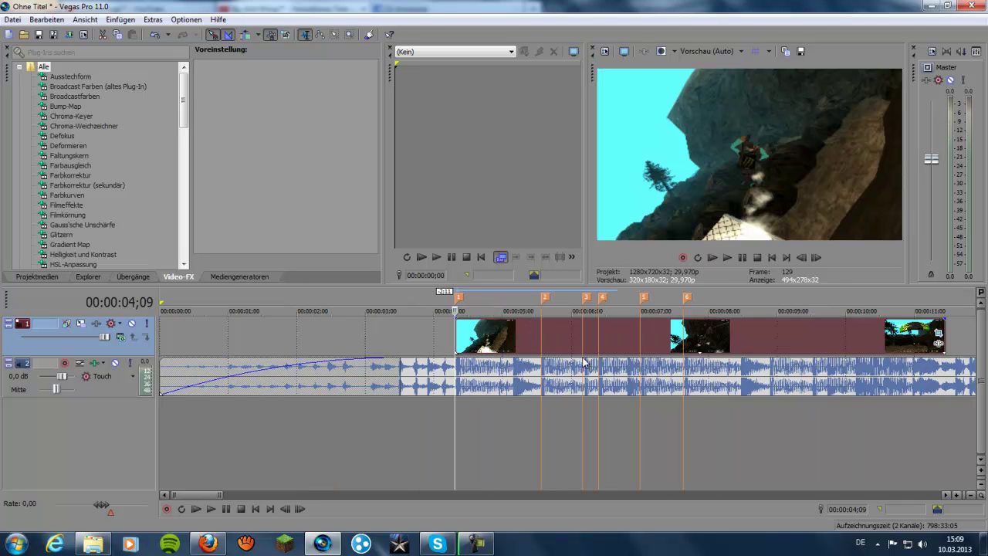
scroll(582, 411, "down", 2)
scroll(492, 425, "up", 3)
scroll(607, 390, "down", 1)
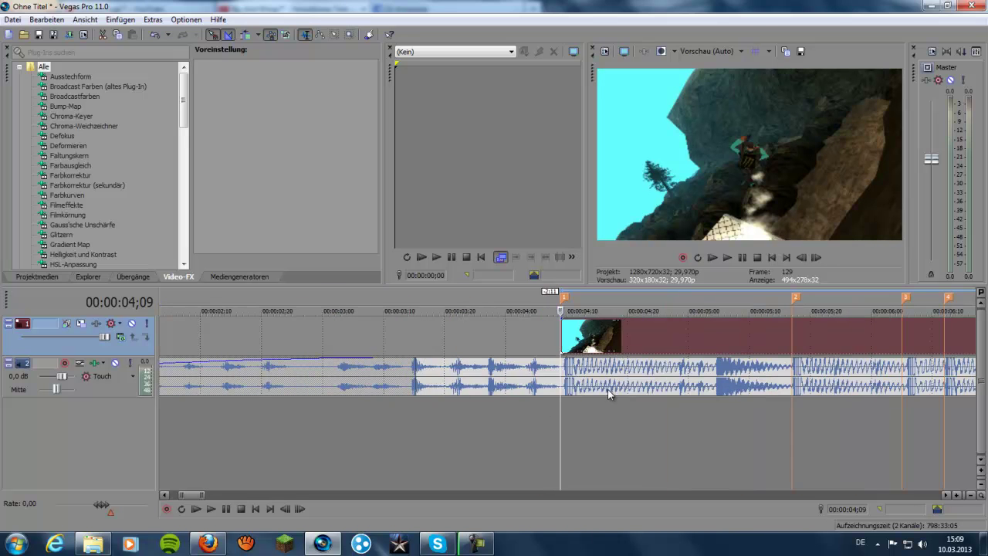
scroll(608, 390, "down", 2)
scroll(608, 389, "down", 3)
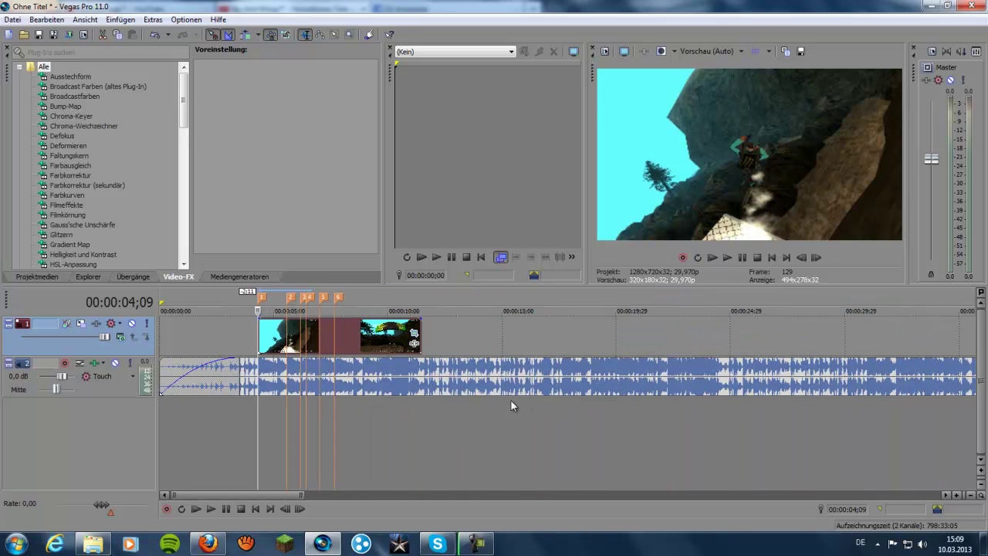
scroll(479, 390, "up", 4)
scroll(495, 366, "down", 2)
scroll(495, 366, "up", 4)
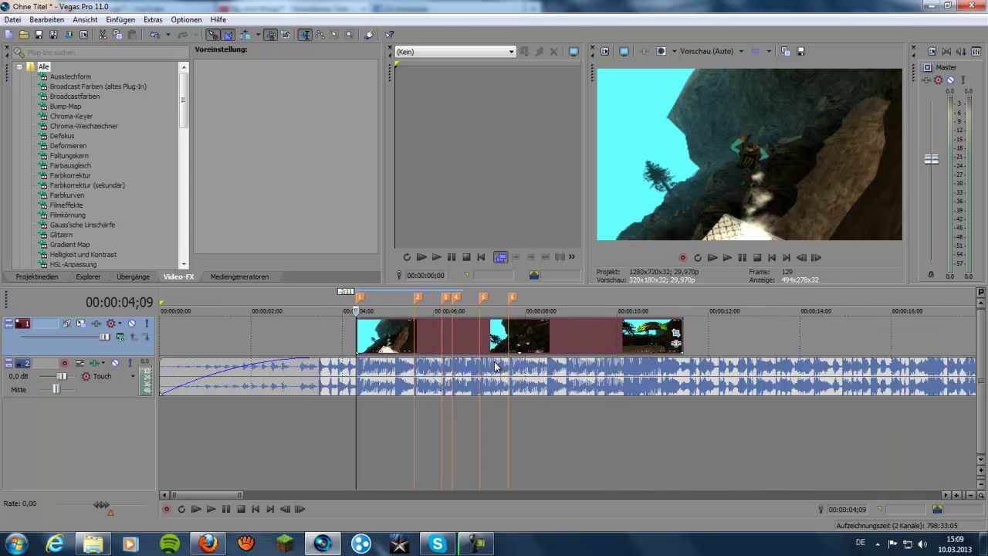
scroll(498, 366, "down", 1)
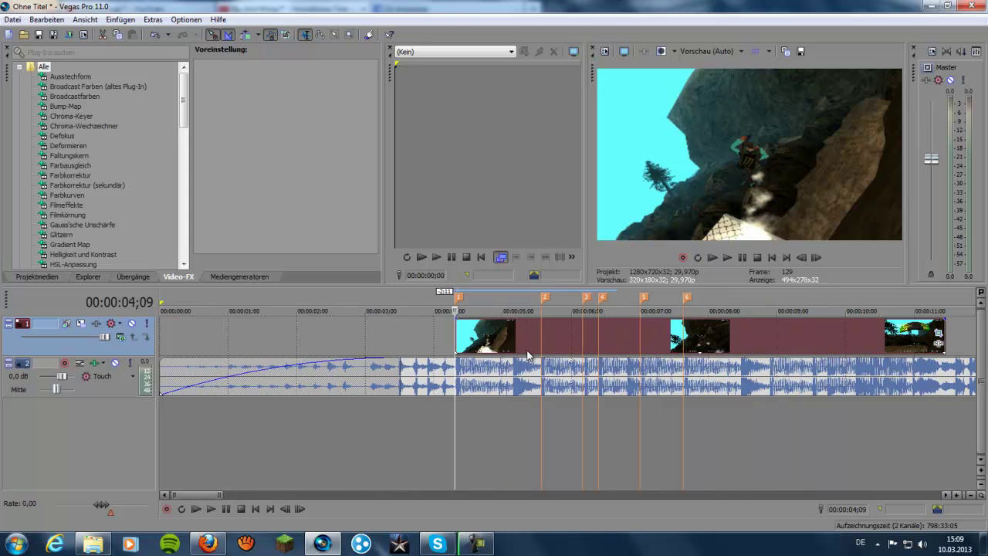
- Tilt the zoomed crop slightly at the fourth beat marker's keyframe, 00:00:02;03, and scrub through the transition up to 00:00:02;09
left_click(939, 333)
left_click(214, 462)
left_click(215, 455)
scroll(269, 446, "up", 2)
scroll(342, 390, "up", 3)
scroll(304, 363, "up", 2)
scroll(301, 330, "down", 1)
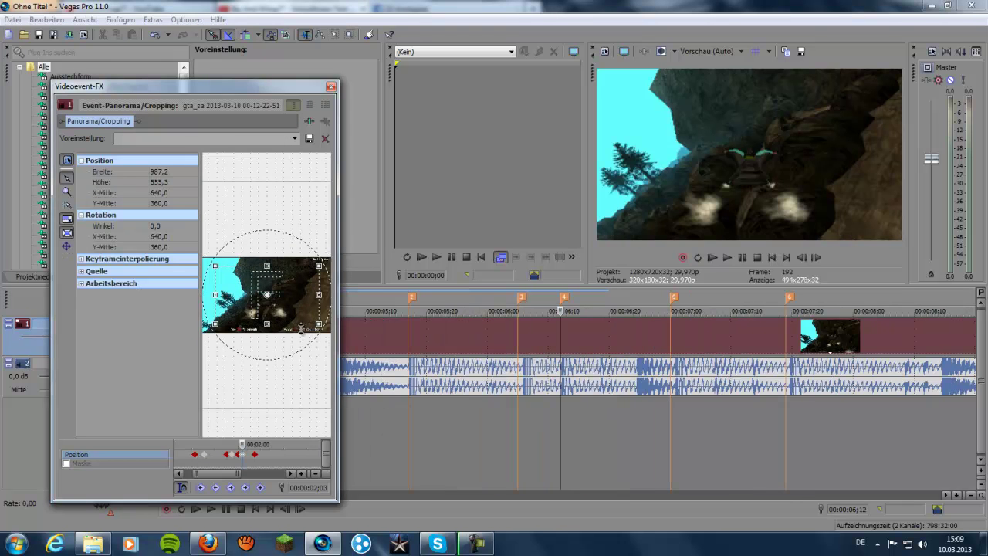
scroll(316, 283, "down", 1)
left_click_drag(316, 278, 310, 276)
left_click_drag(244, 444, 247, 445)
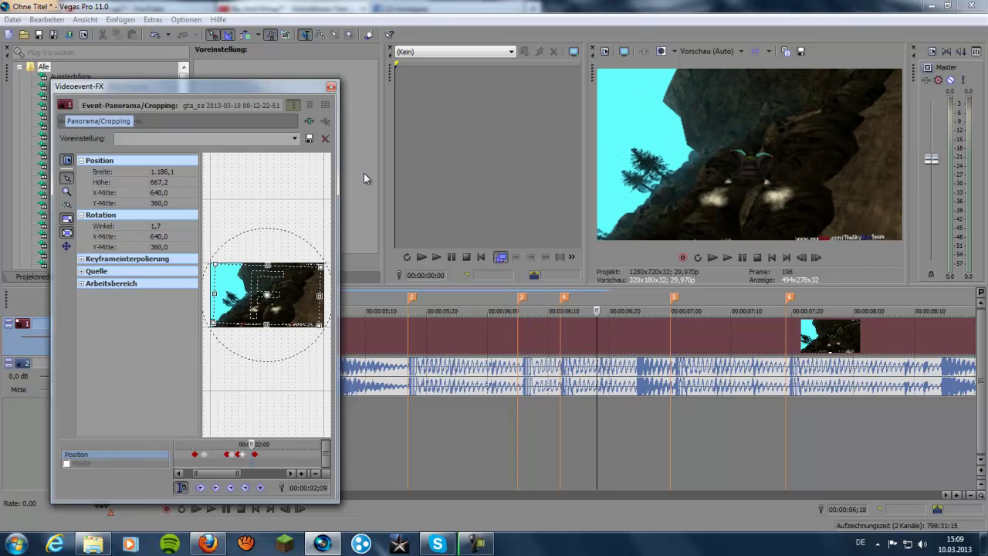
- Close the Panorama/Cropping window and play back the tilted zoom repeatedly from 00:00:05;27
left_click(331, 86)
left_click(551, 336)
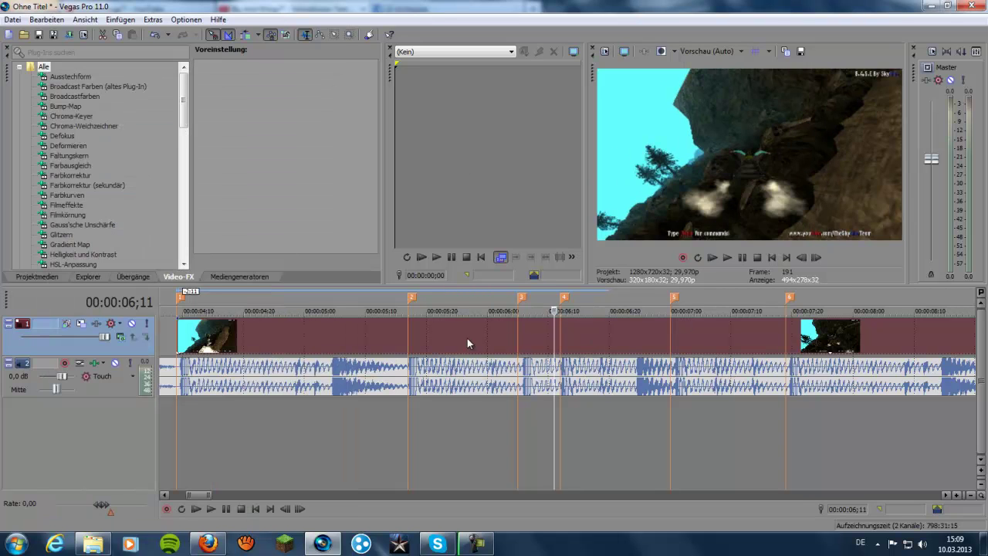
left_click(467, 338)
key("space")
key("space")
key("space")
key("space")
key("space")
key("space")
key("space")
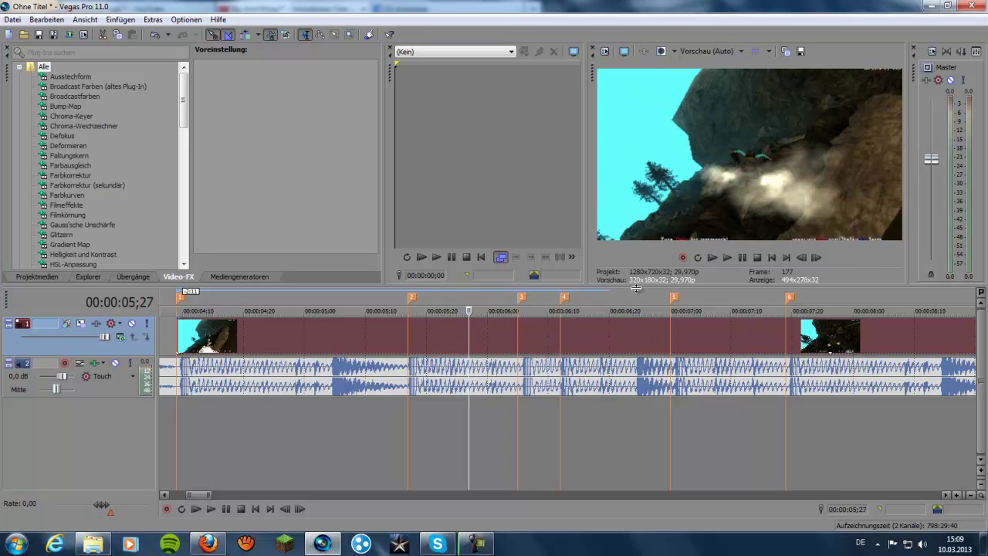
scroll(595, 352, "down", 3)
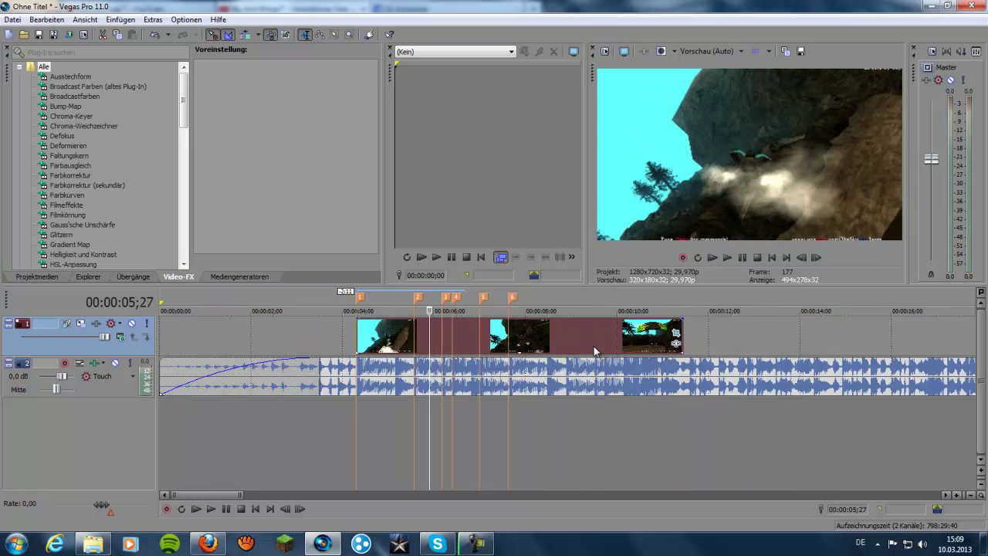
scroll(597, 396, "up", 3)
scroll(598, 397, "down", 3)
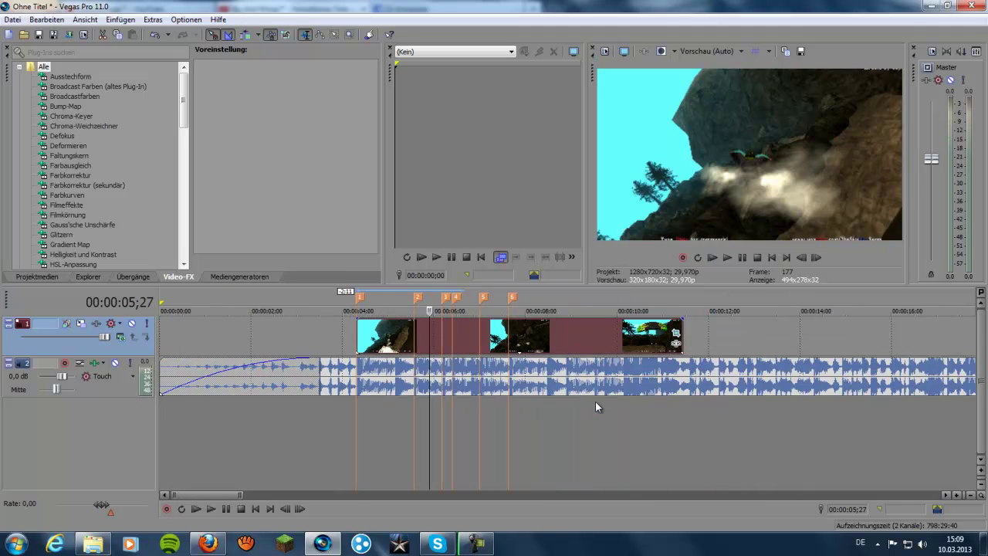
left_click(362, 336)
left_click(357, 339)
scroll(472, 393, "up", 4)
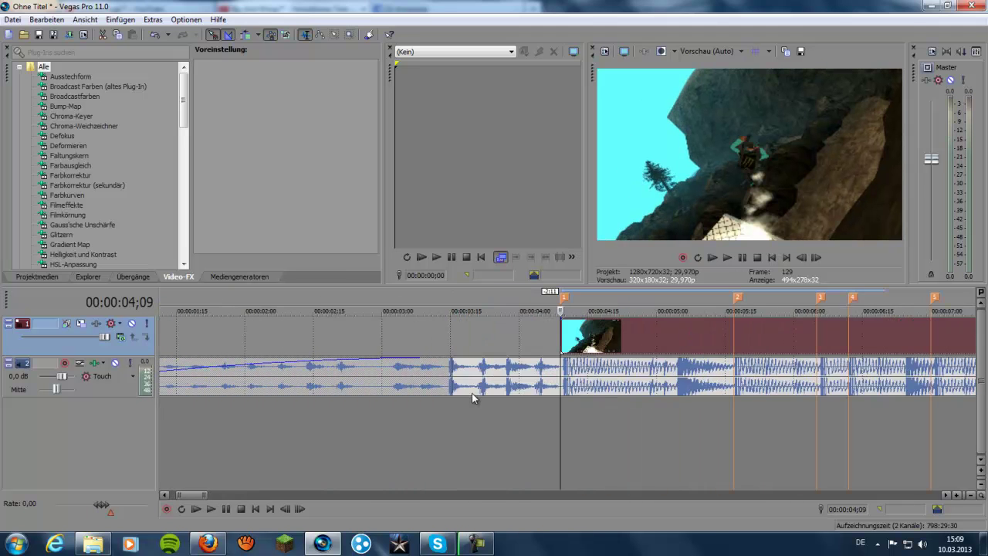
scroll(548, 409, "down", 3)
scroll(548, 408, "up", 3)
scroll(549, 409, "down", 4)
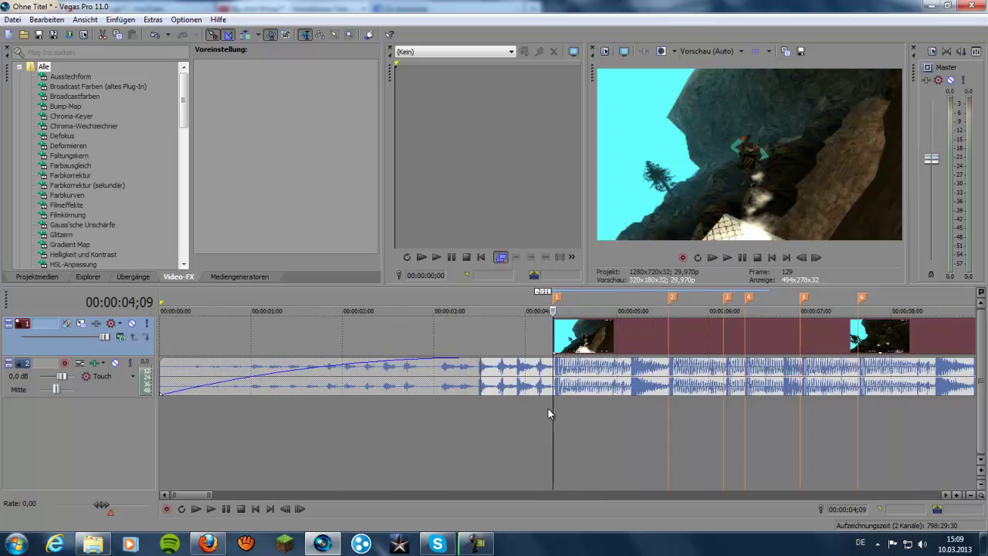
scroll(548, 409, "down", 4)
scroll(548, 409, "up", 6)
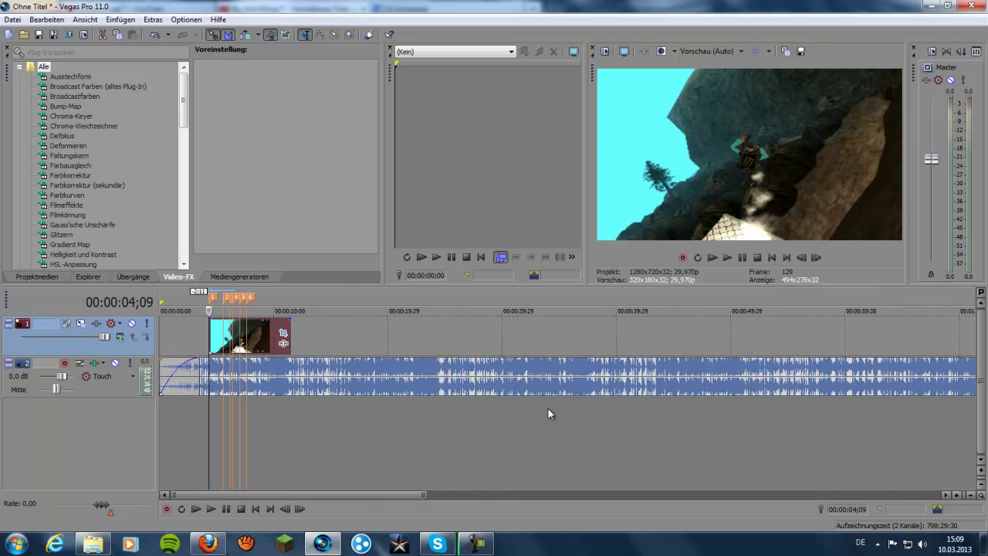